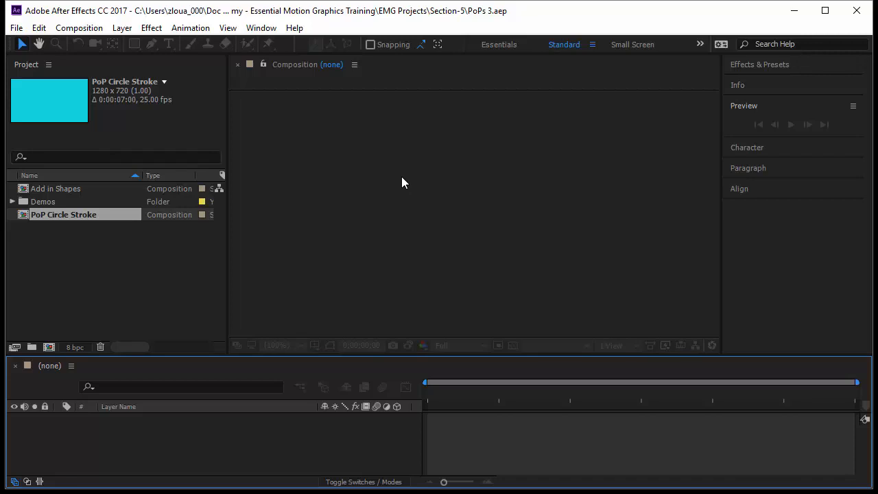
Create a new 1280 x 720 composition named "Pop Circle Fill" at 25 fps with a 7-second duration and cyan background.
left_click(41, 348)
left_click_drag(182, 11, 364, 91)
type("Pop Circle Fill")
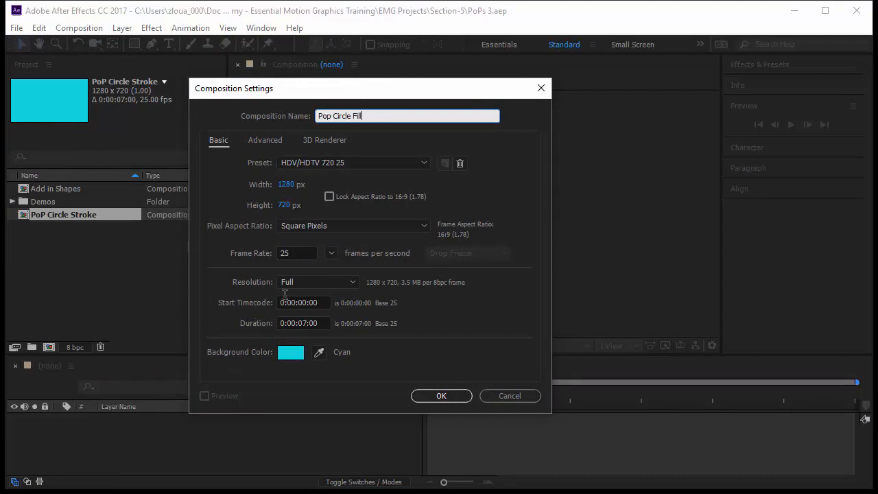
left_click(455, 397)
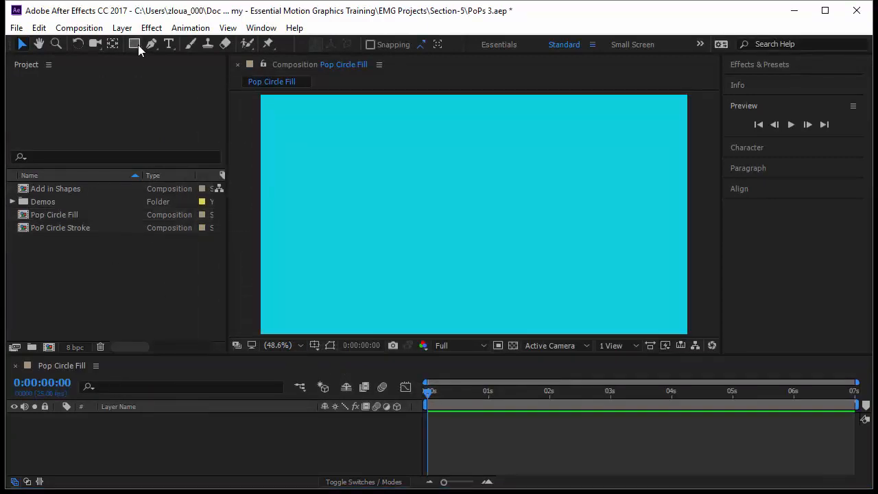
Draw a circle about 267 px in diameter near the centre of the composition with the Ellipse tool.
left_click_drag(134, 44, 183, 72)
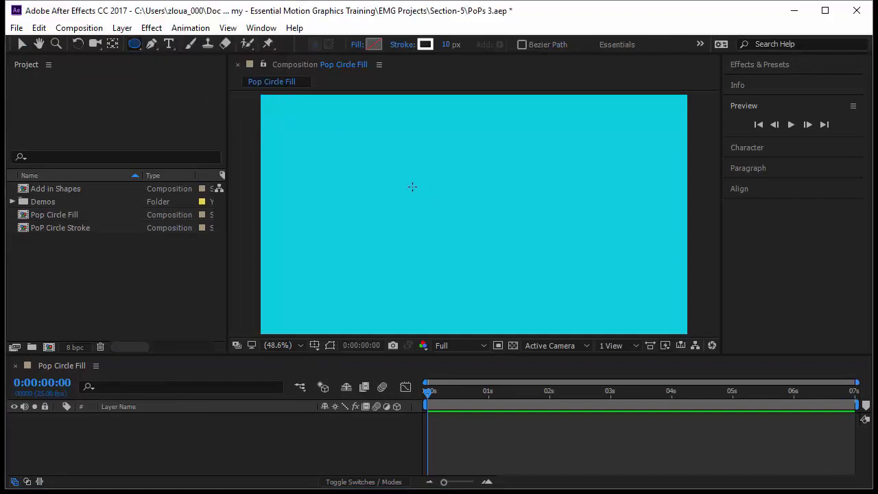
mouse_move(413, 184)
left_mouse_down()
mouse_move(473, 212)
mouse_move(508, 244)
mouse_move(501, 230)
mouse_move(521, 214)
mouse_move(519, 224)
left_mouse_up()
key("space")
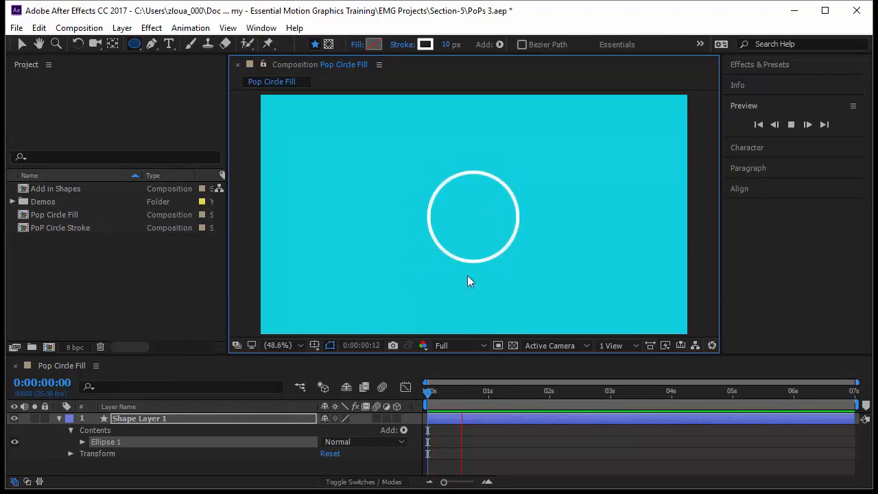
left_click(427, 395)
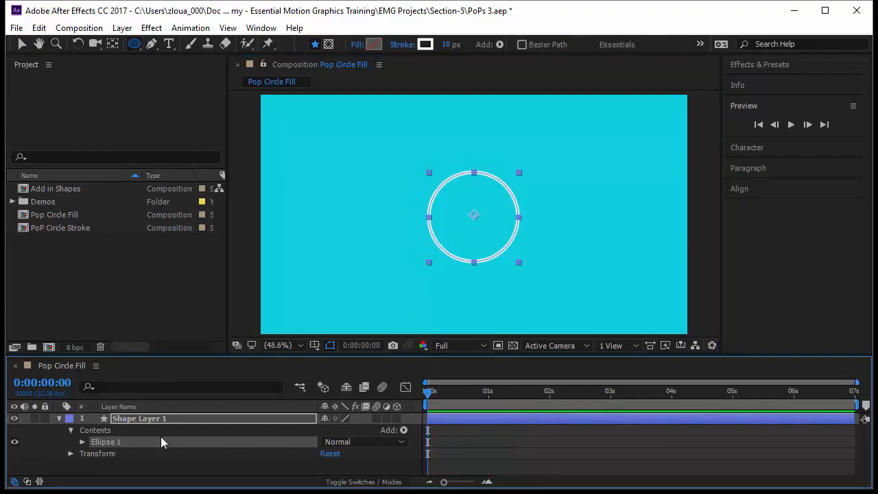
Centre the circle by setting the Position in Ellipse 1's own transform group to 0, 0.
left_click(82, 442)
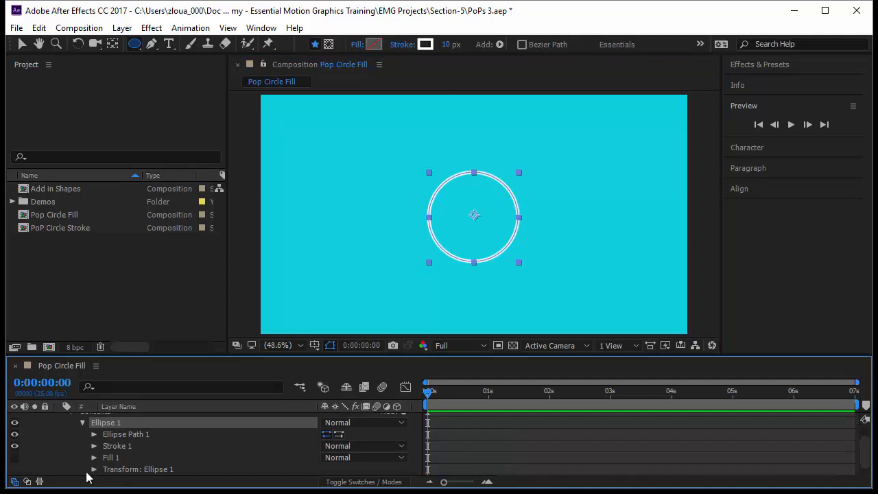
left_click(88, 478)
left_click(94, 470)
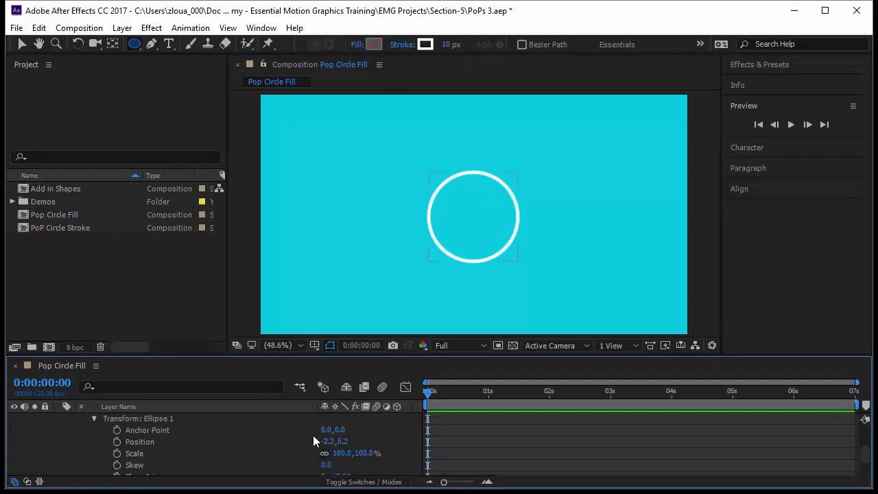
left_click(329, 441)
type("0")
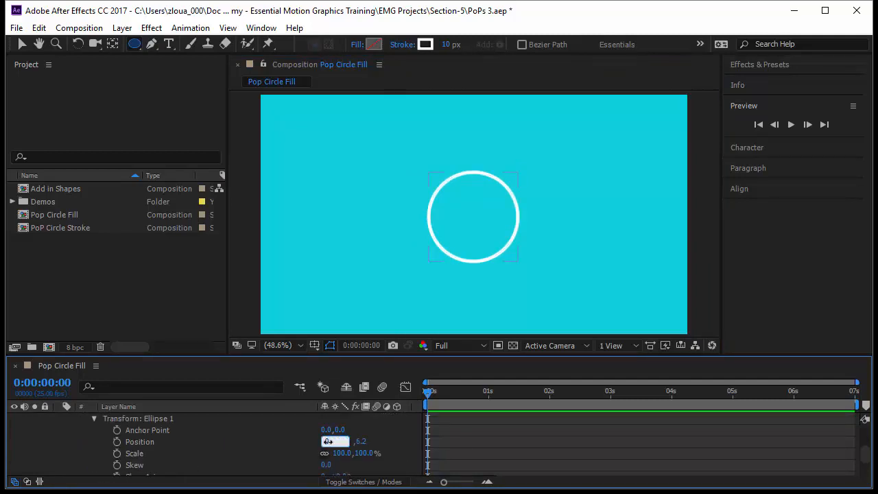
key("Tab")
type("0")
key("Return")
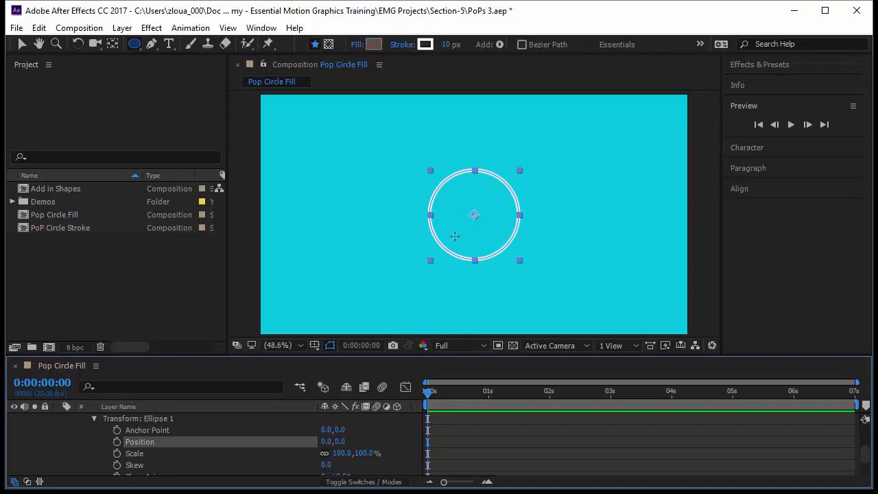
Give the circle a white solid-color fill and set its stroke width to 0 px.
left_click(357, 47)
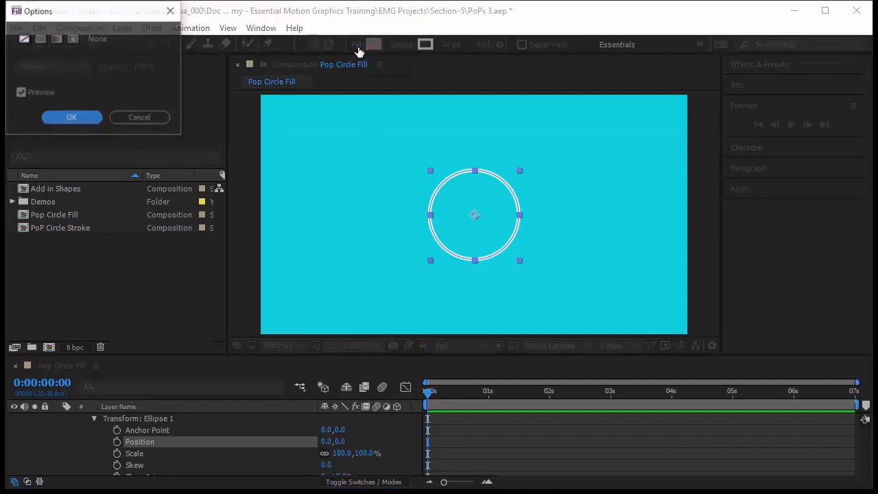
left_click(39, 39)
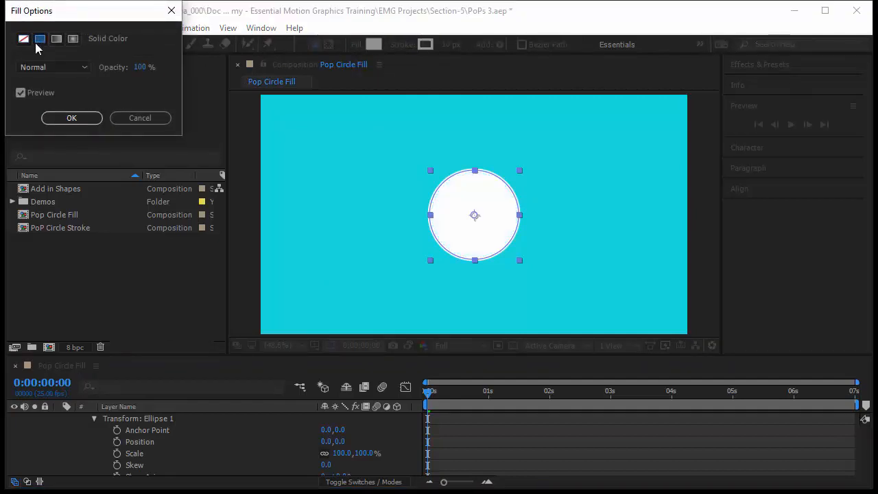
left_click(71, 118)
left_click(447, 44)
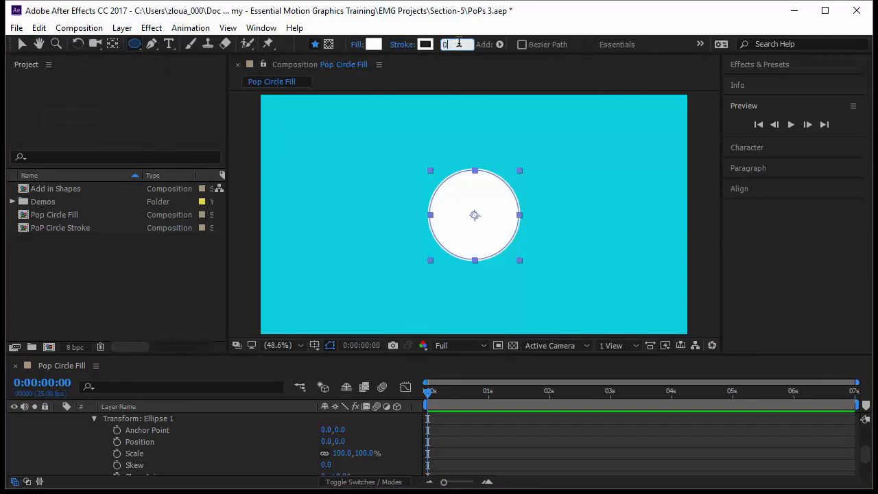
type("0")
key("Return")
Set the Size of Ellipse Path 1 to 250 by 250.
scroll(137, 453, "up", 3)
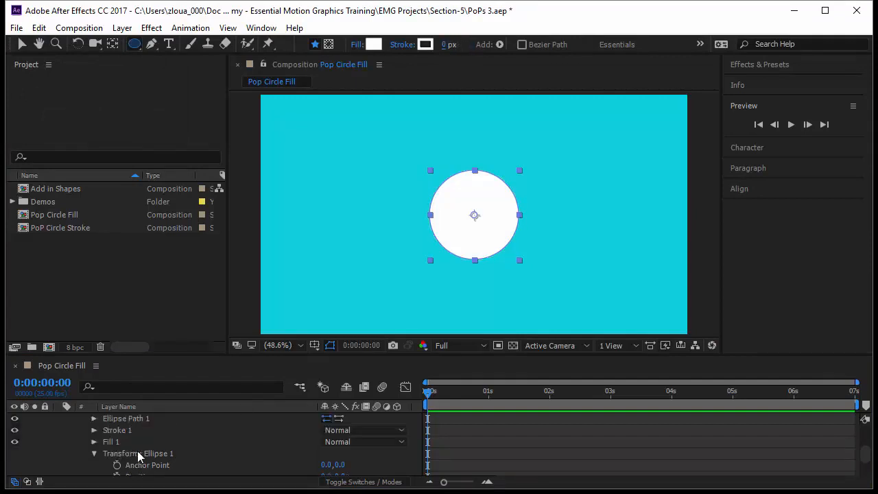
left_click(94, 455)
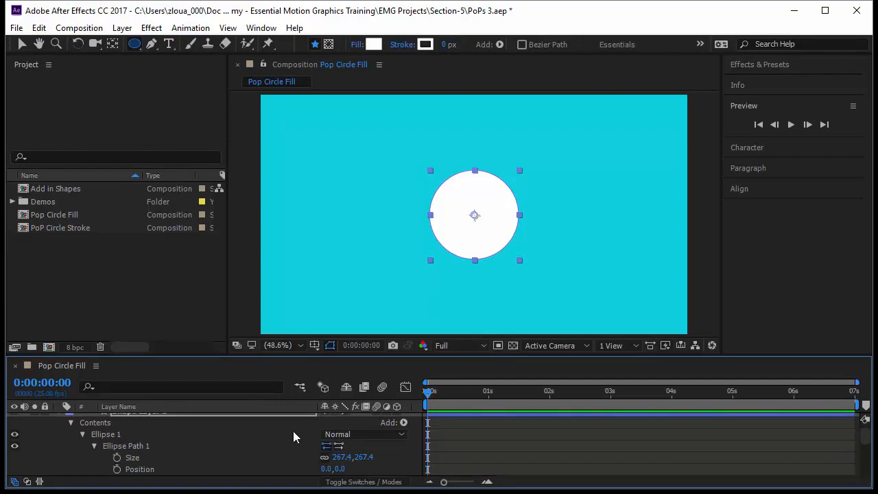
left_click(347, 457)
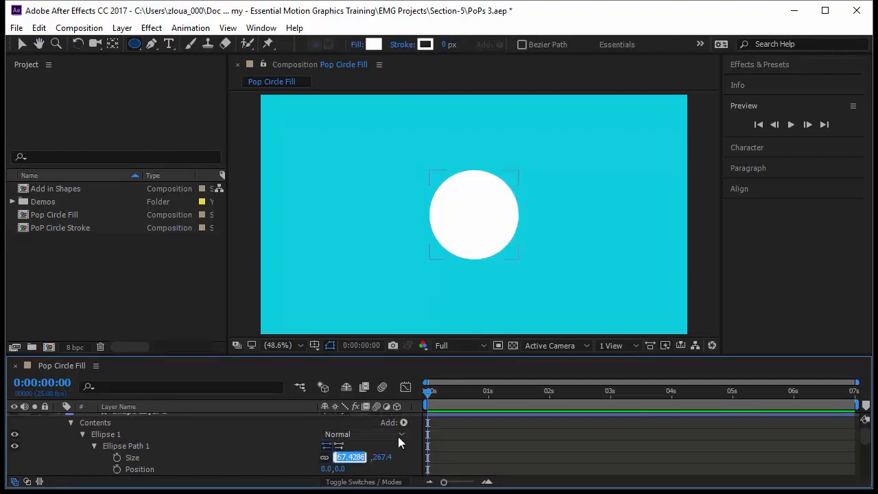
type("250")
key("Return")
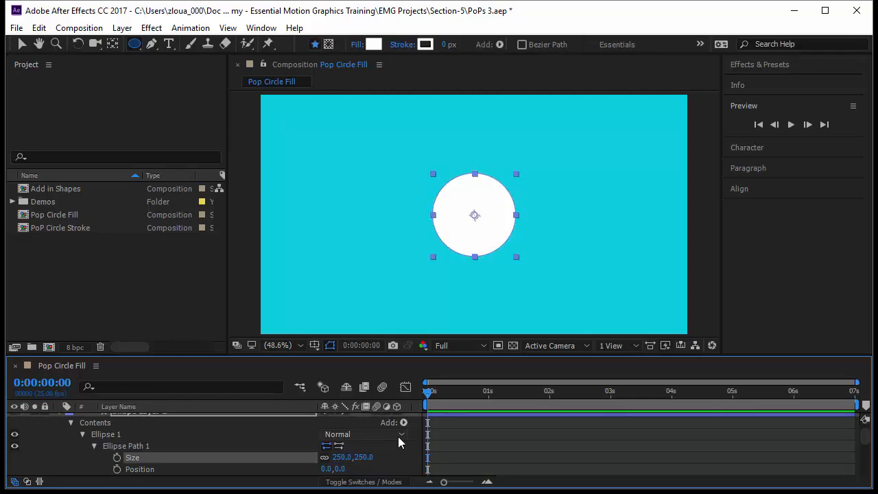
Animate the ellipse path's Size with a keyframe at 250 at 1 second and one at 0 at the start.
left_click_drag(427, 400, 488, 402)
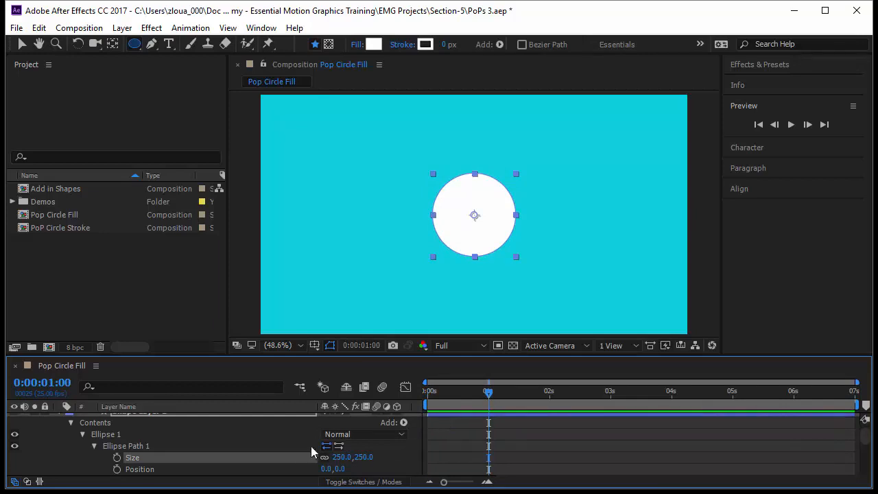
left_click(116, 458)
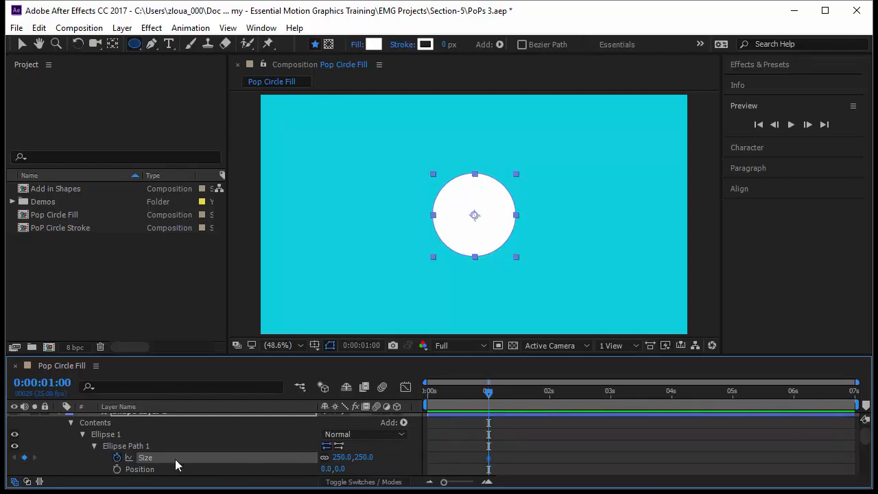
left_click_drag(490, 393, 429, 397)
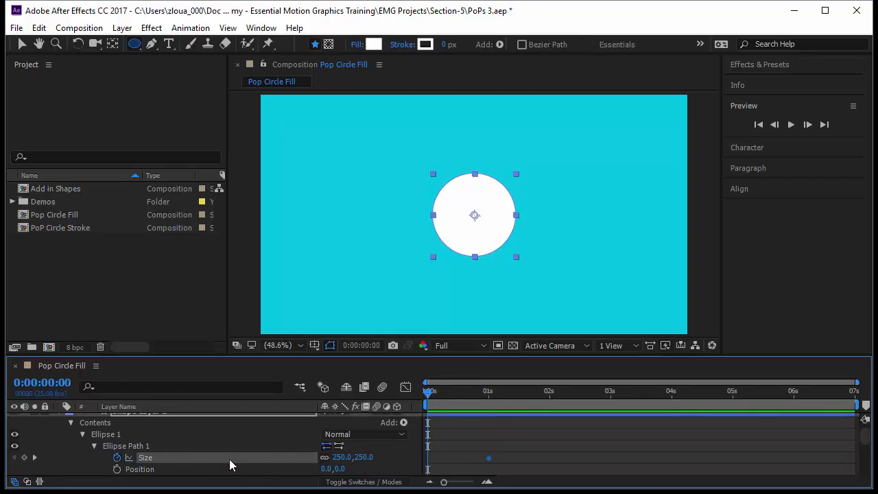
left_click(341, 457)
type("0")
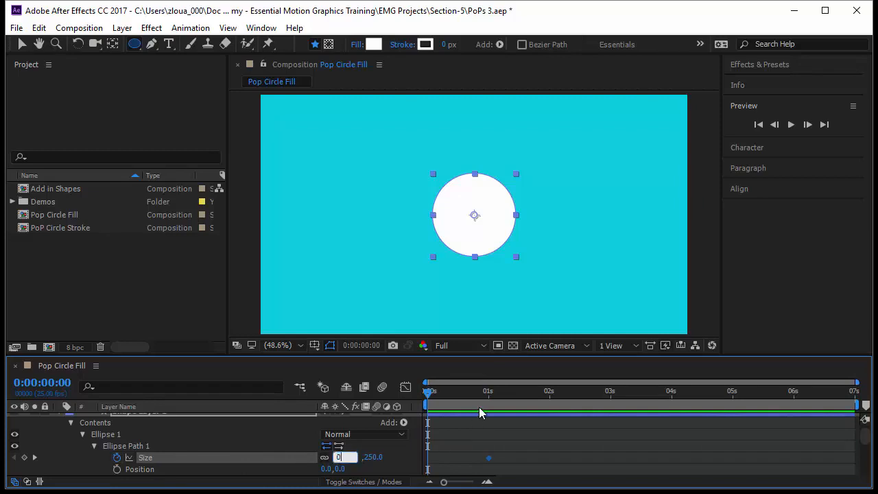
key("Return")
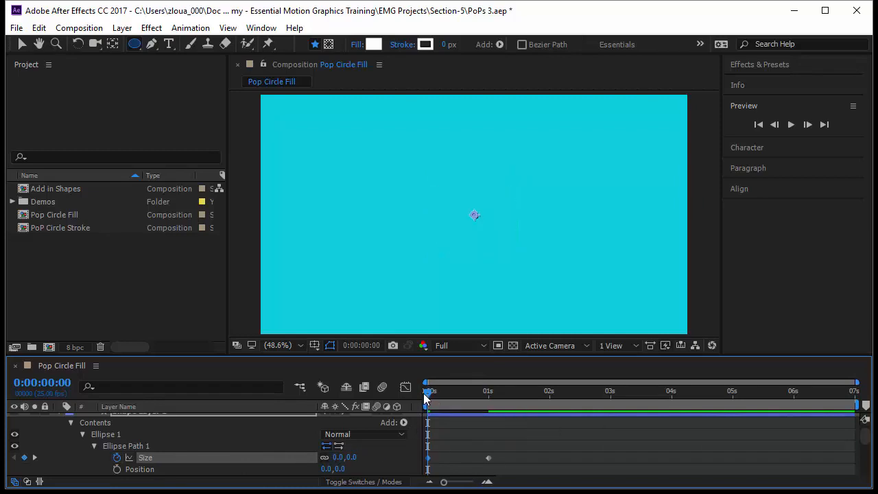
mouse_move(429, 400)
left_mouse_down()
mouse_move(496, 421)
mouse_move(427, 412)
left_mouse_up()
Duplicate the Ellipse 1 group and place the copy below the original in the shape layer's contents.
left_click(83, 434)
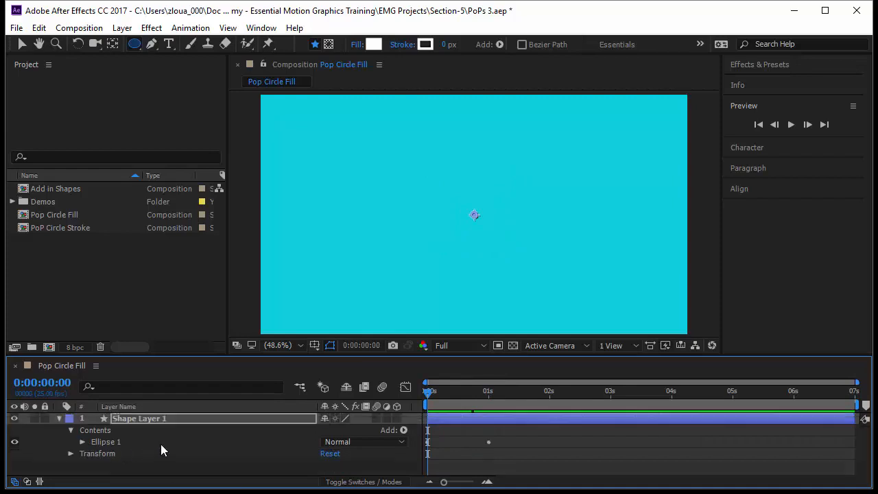
left_click_drag(428, 394, 492, 407)
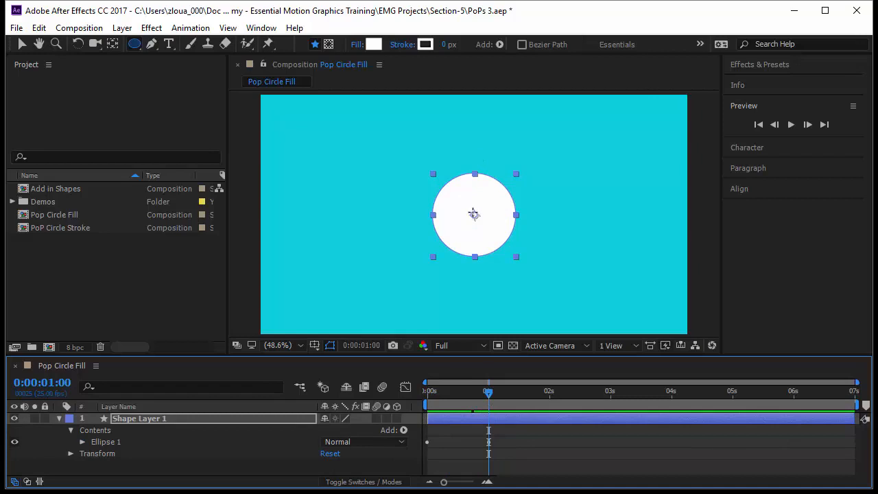
left_click(138, 443)
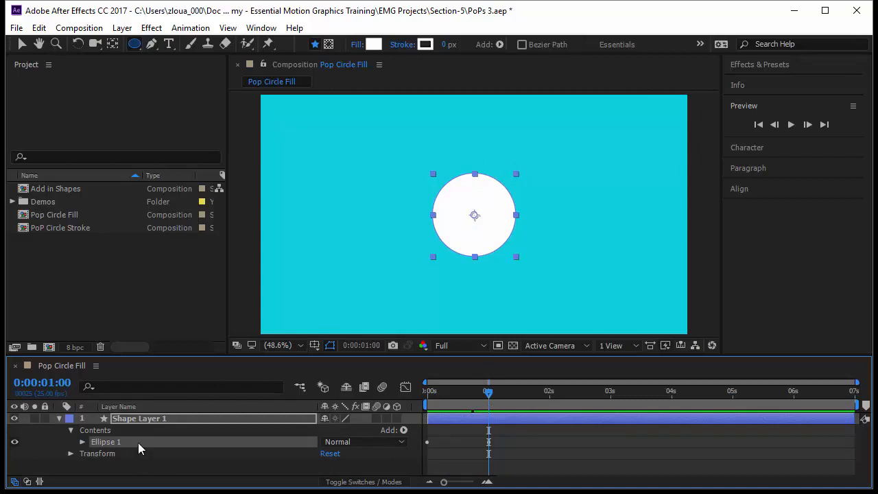
key("ctrl+d")
left_click_drag(142, 441, 156, 457)
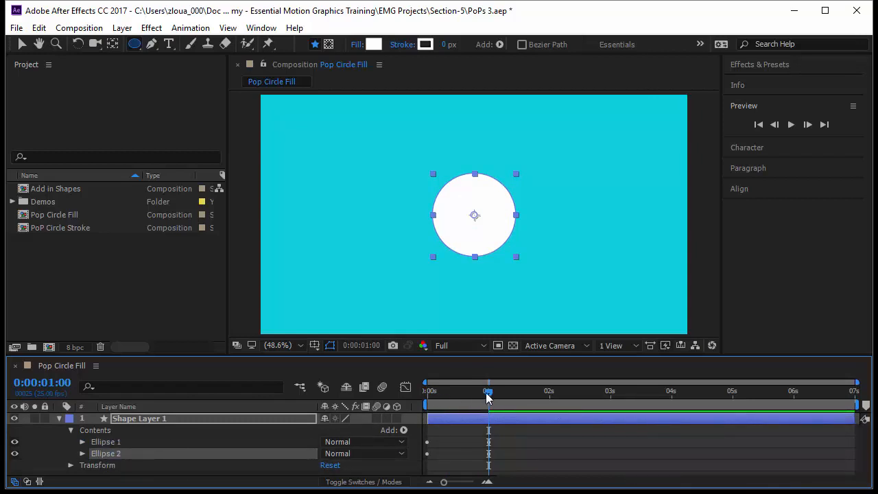
left_click_drag(487, 398, 490, 416)
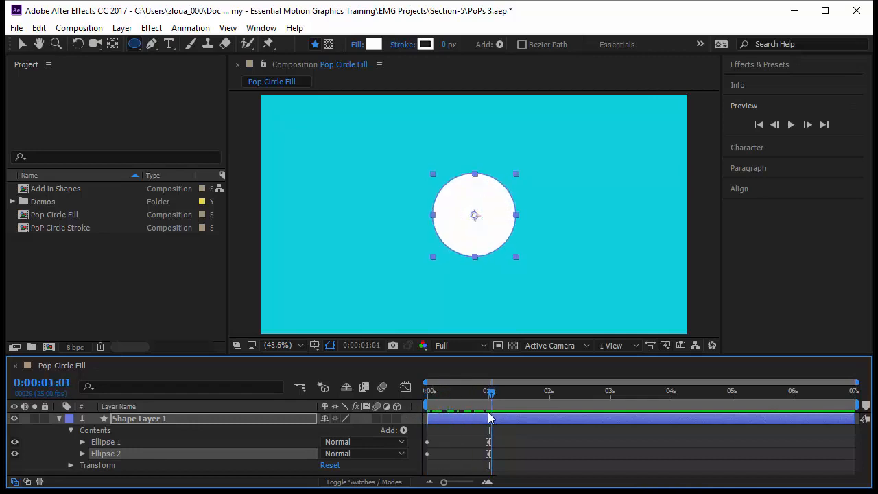
left_click(510, 463)
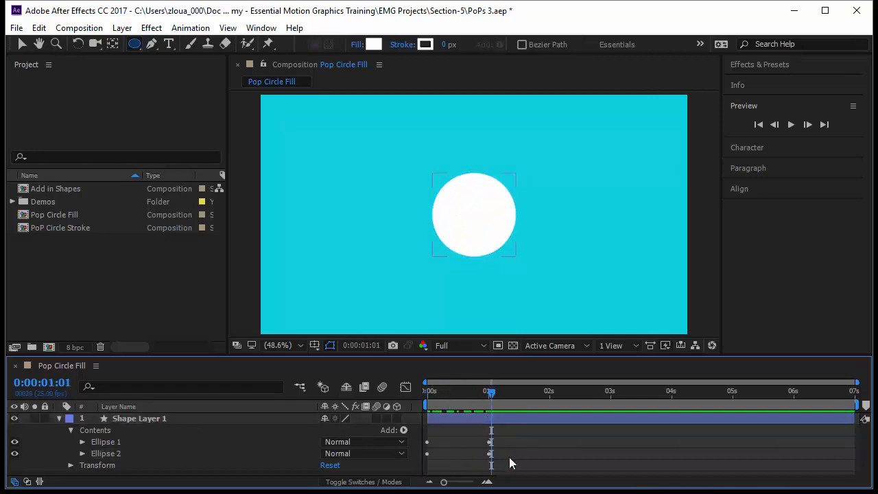
Show the layer's keyframes and shift Ellipse 2's Size keyframes to about 0.6 and 1.6 seconds.
left_click(112, 457)
key("u")
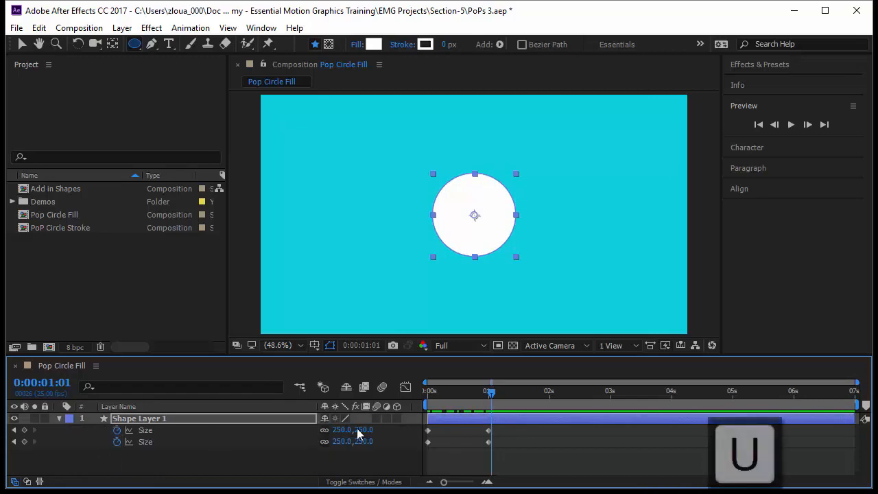
left_click_drag(500, 447, 527, 442)
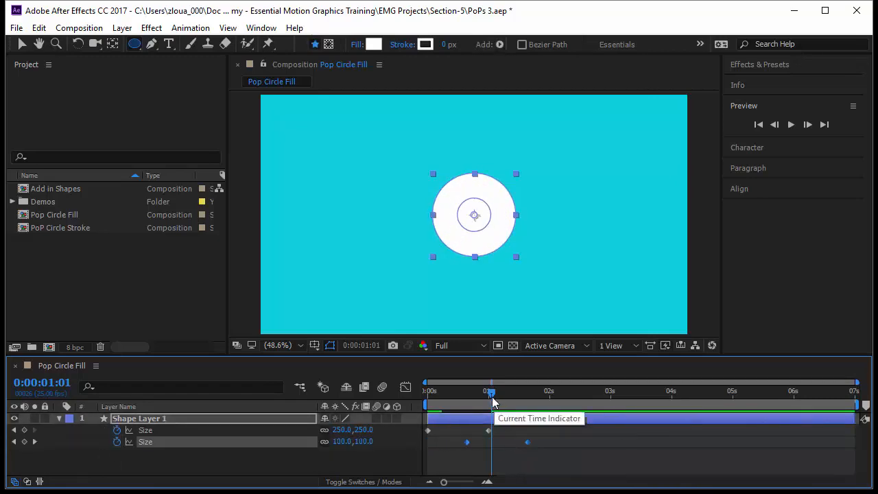
left_click_drag(490, 396, 421, 446)
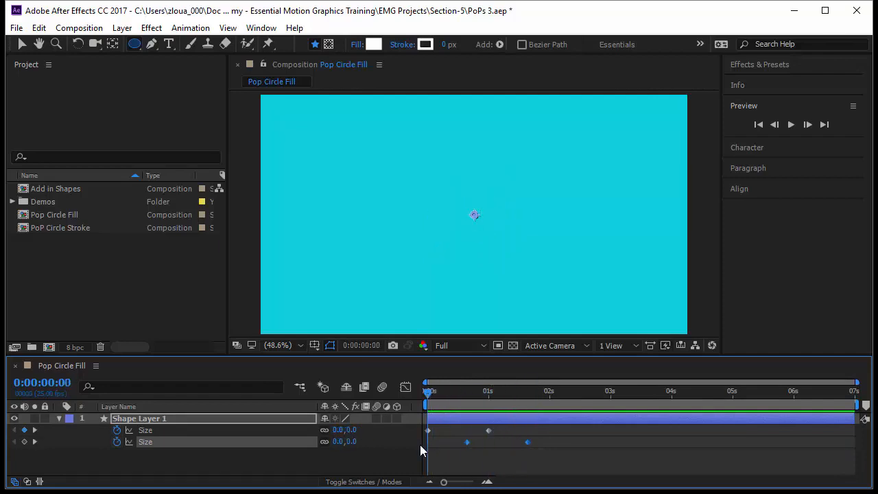
Add a Merge Paths operator to the shape layer's contents, beneath both ellipse groups.
left_click(59, 419)
left_click(83, 442)
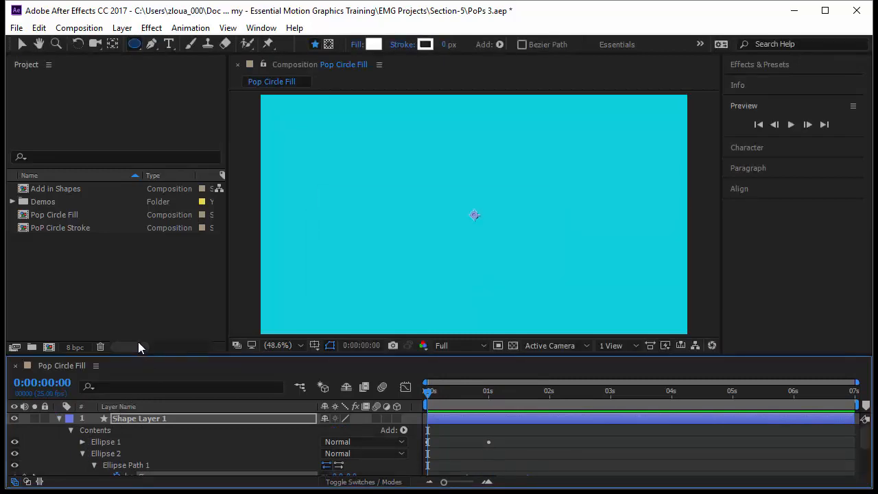
left_click_drag(138, 343, 138, 319)
left_click(82, 418)
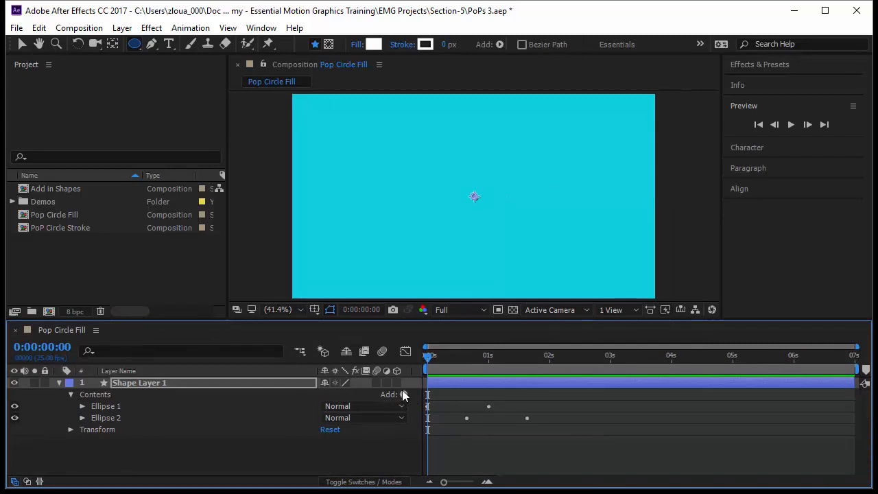
left_click(110, 394)
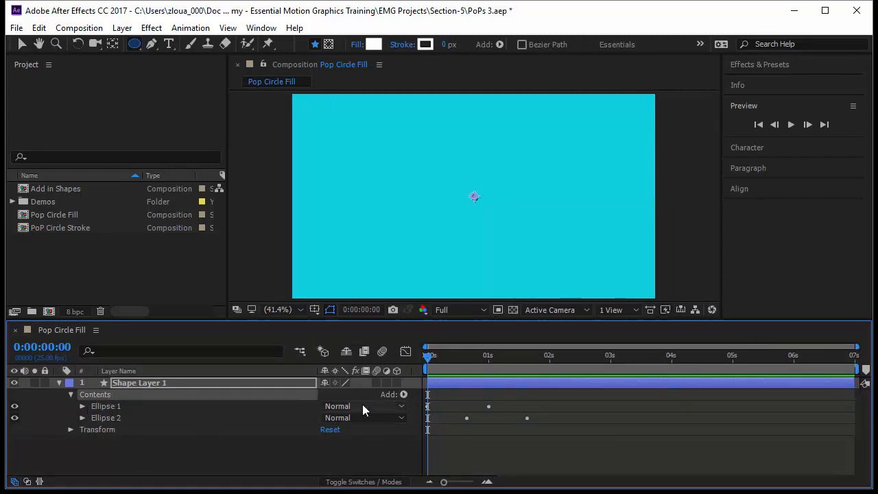
left_click(412, 407)
left_click(403, 394)
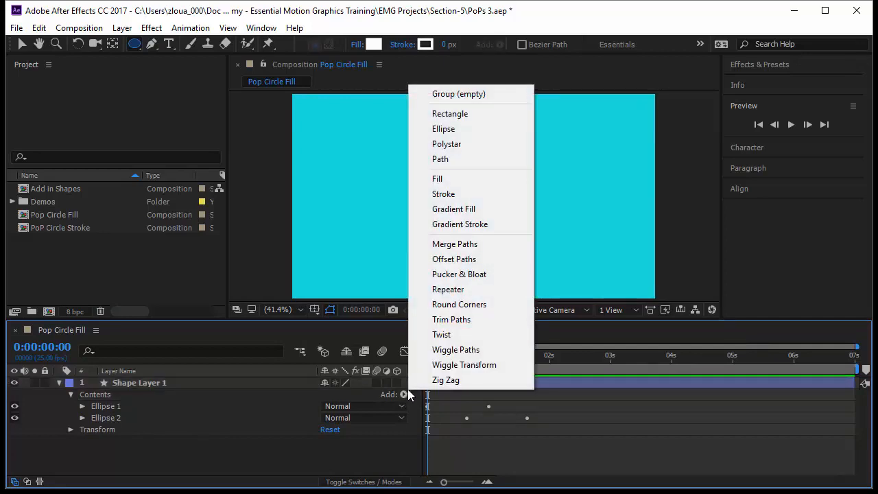
left_click(482, 247)
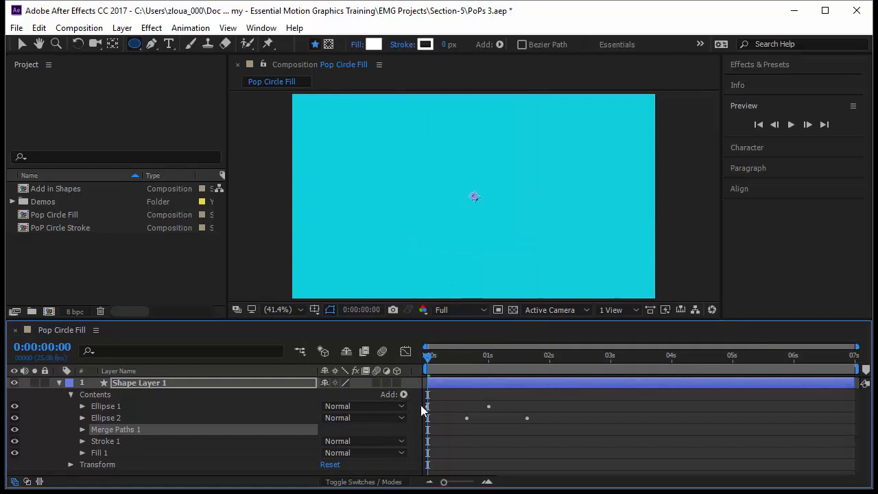
Set the Merge Paths mode to Subtract so the second ellipse cuts out the first, and preview the animation.
left_click_drag(429, 356, 499, 381)
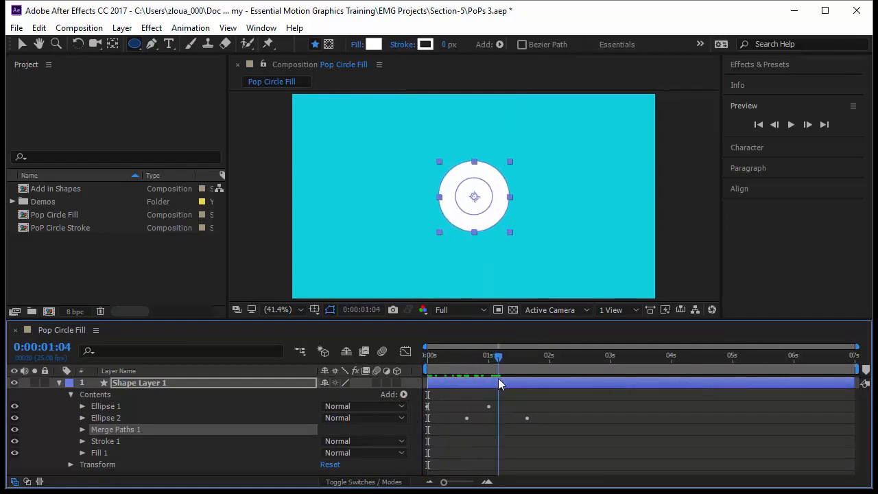
left_click(82, 429)
left_click(367, 443)
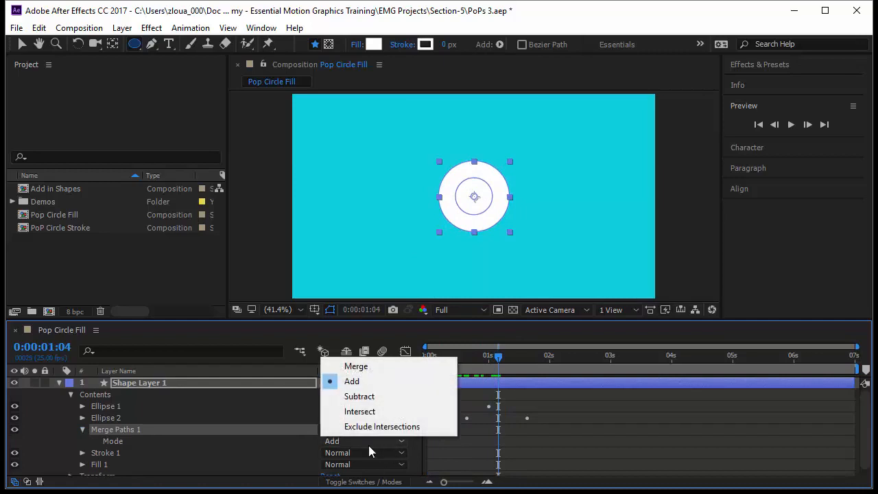
left_click(384, 396)
left_click(497, 358)
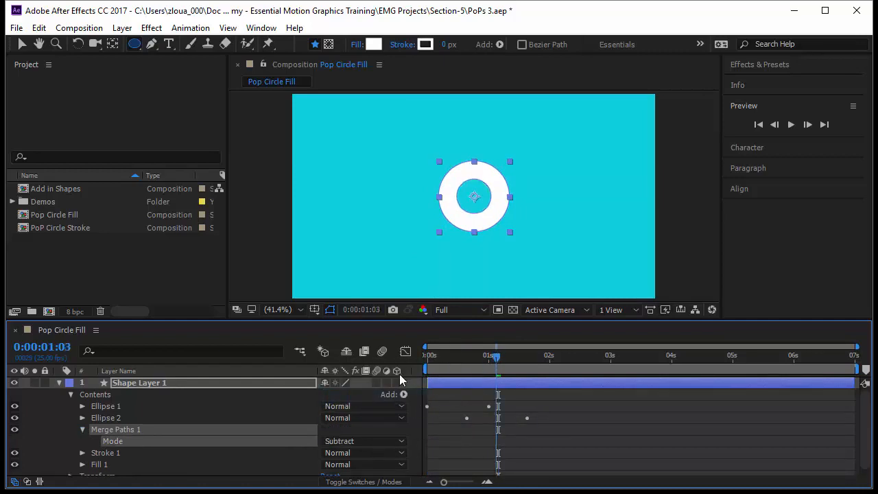
key("Home")
key("space")
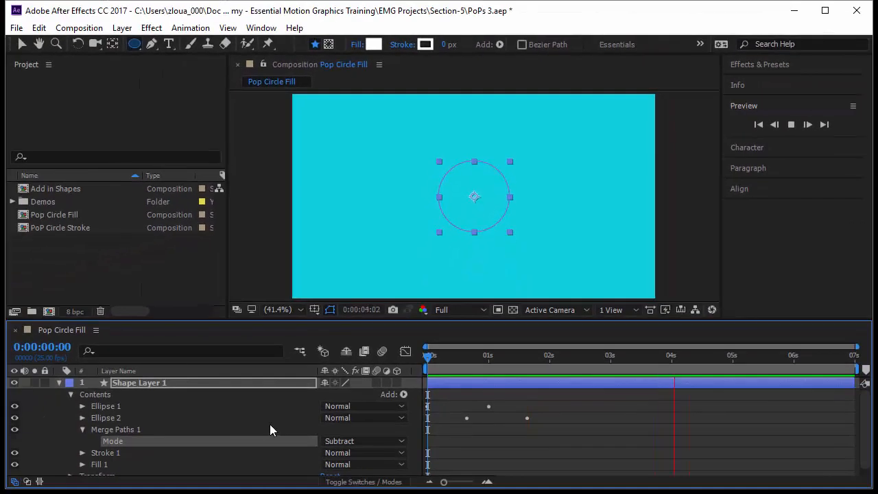
Show the layer's keyframes and apply Easy Ease to all Size keyframes of both ellipses.
left_click(202, 438)
key("u")
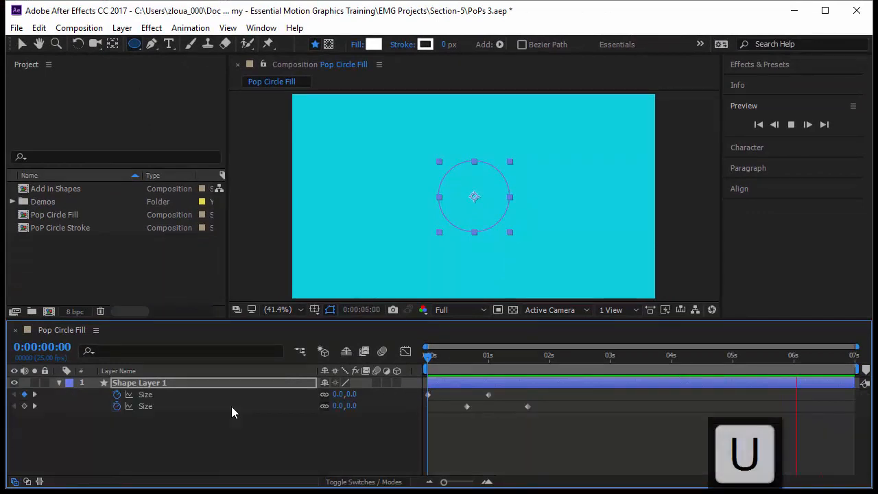
left_click_drag(578, 449, 393, 371)
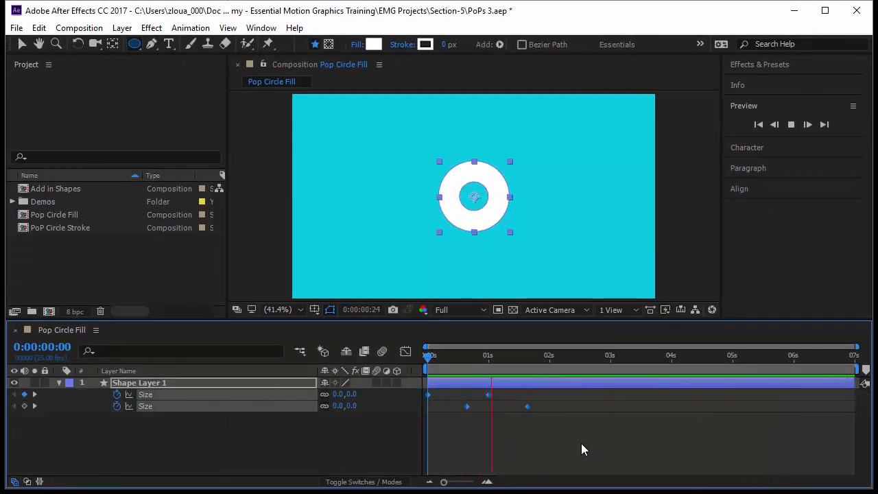
key("F9")
In the speed graph, lengthen the incoming ease of both ending Size keyframes so the speed peaks early.
left_click(406, 351)
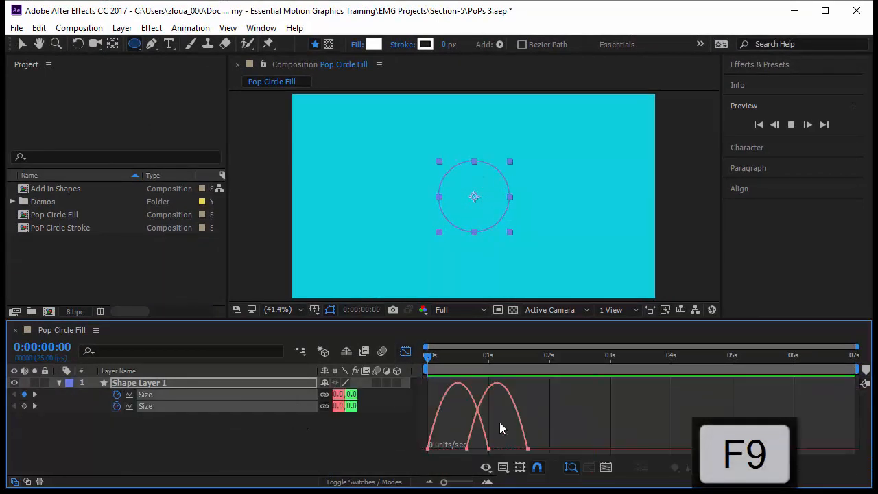
left_click_drag(549, 440, 427, 454)
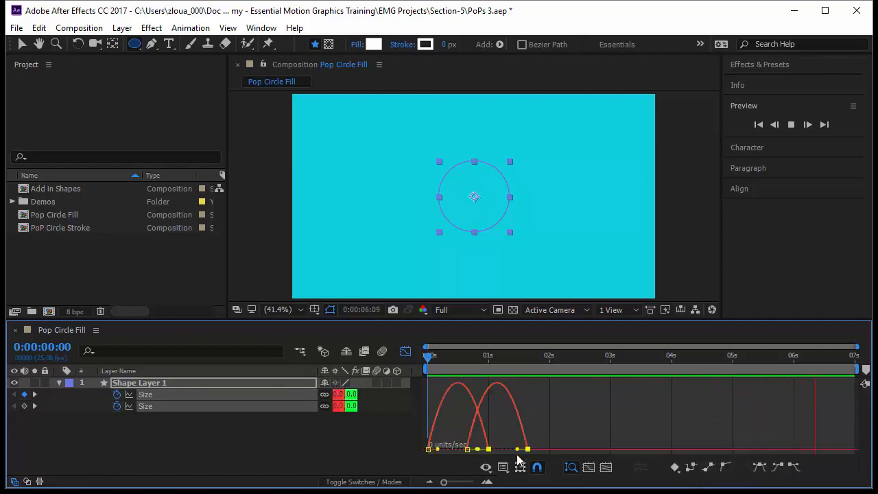
left_click_drag(518, 450, 479, 453)
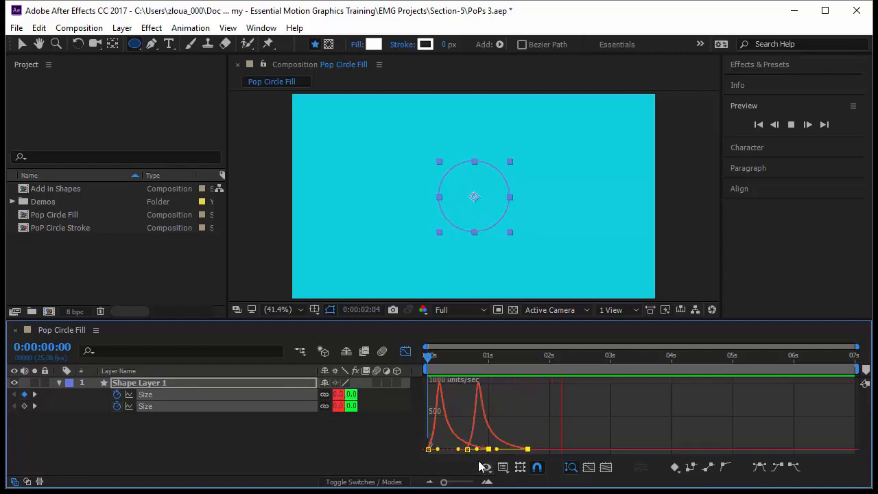
left_click(552, 416)
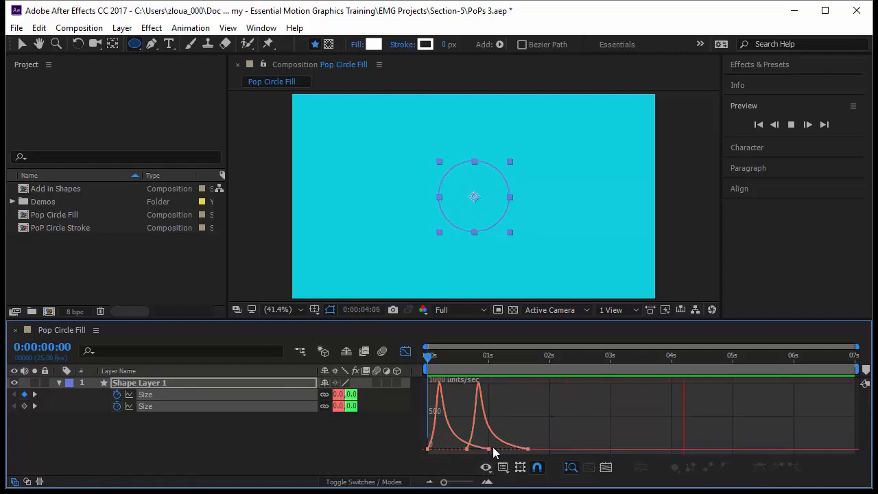
Reduce the outgoing influence of both starting Size keyframes to about 2% for an abrupt start, and preview the animation.
mouse_move(485, 455)
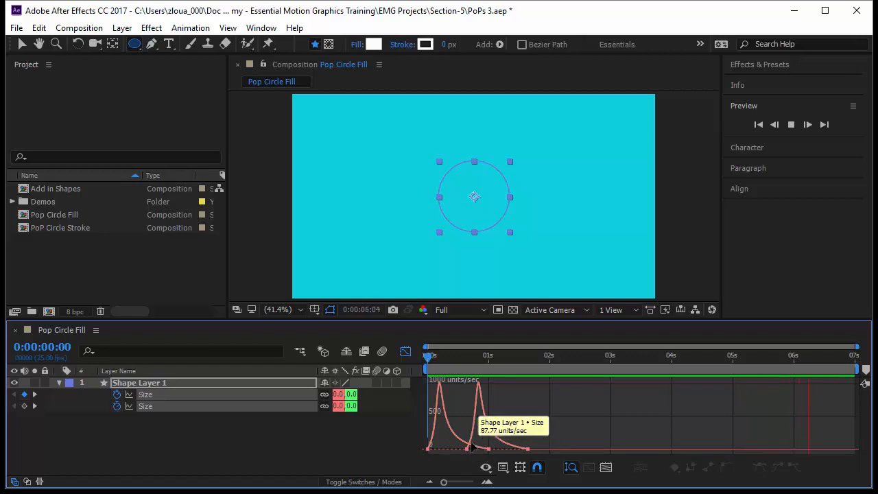
left_click_drag(482, 436, 468, 449)
key("space")
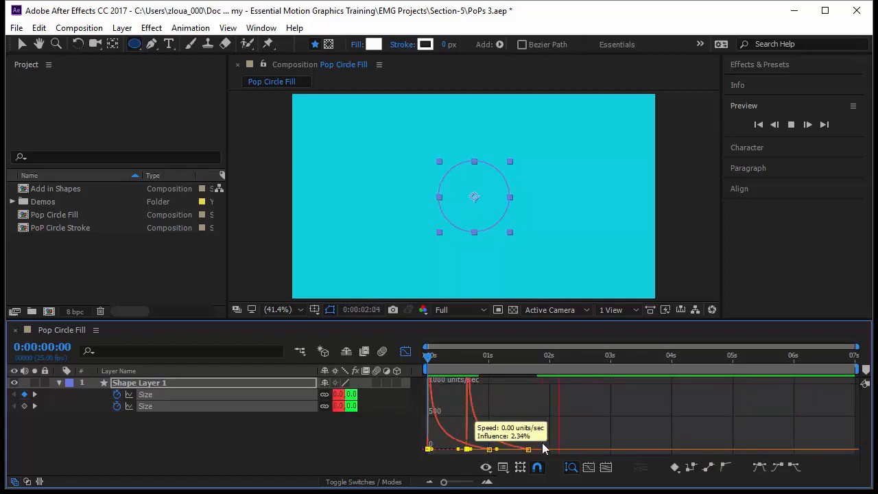
left_click(565, 424)
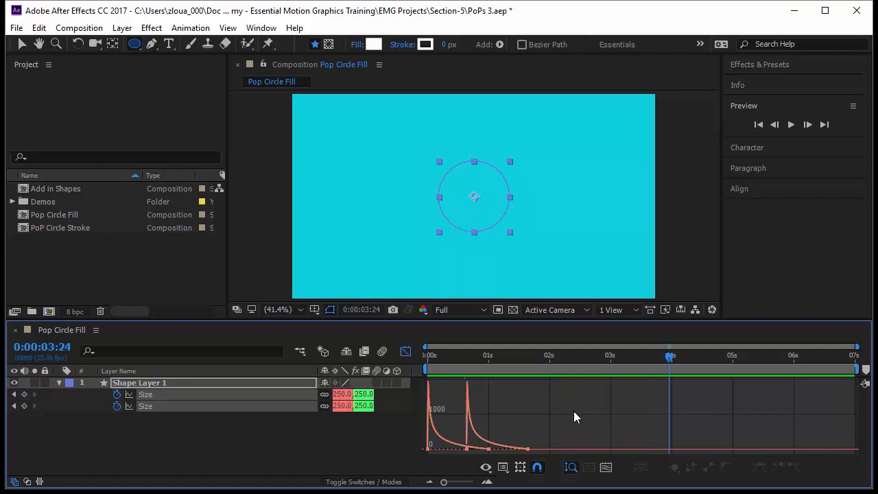
key("space")
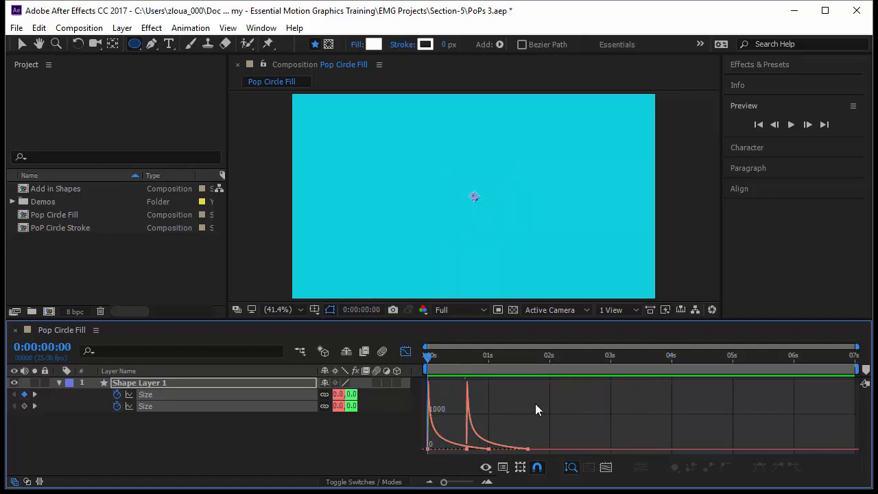
key("space")
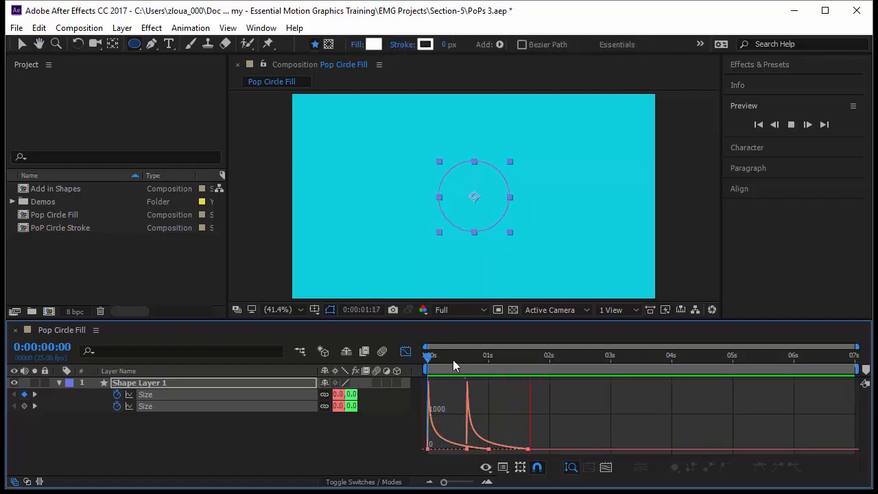
Return to the keyframe view, shift Ellipse 2's Size keyframes to about 0.45 and 1.45 seconds, and preview the result.
left_click_drag(424, 356, 489, 377)
left_click(406, 351)
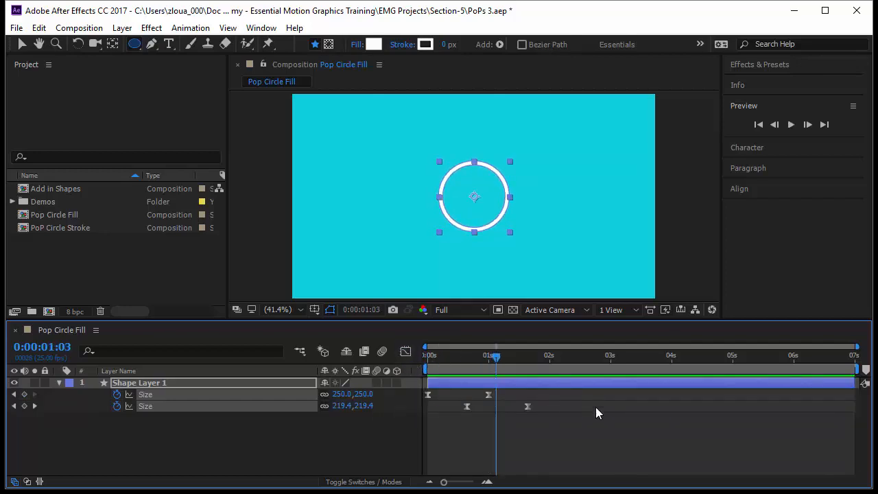
left_click_drag(576, 420, 458, 406)
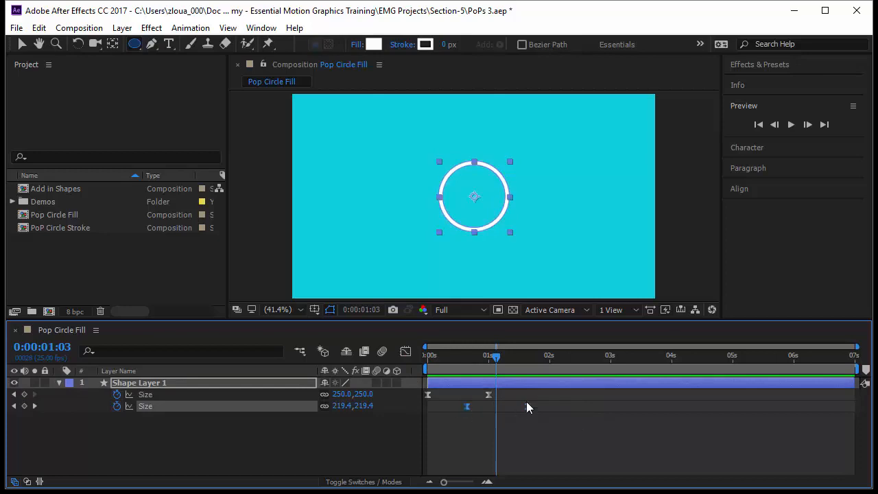
left_click_drag(529, 403, 516, 408)
left_click_drag(499, 359, 538, 424)
key("Home")
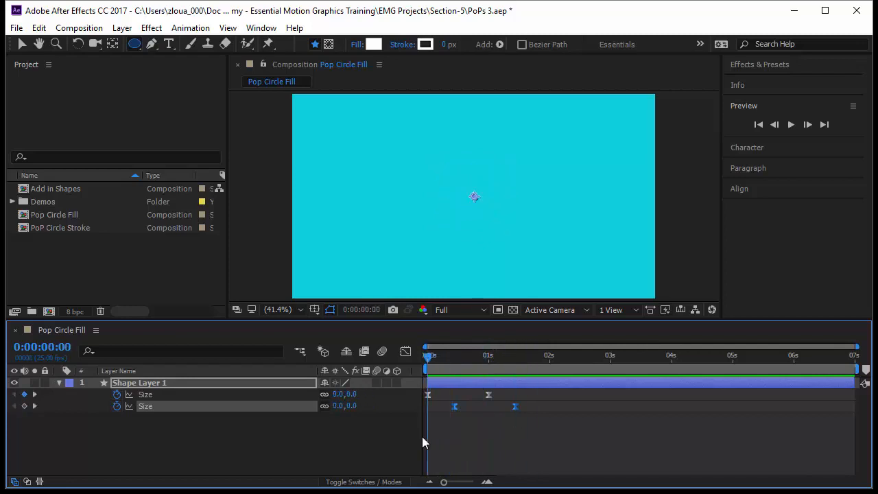
left_click(516, 441)
key("space")
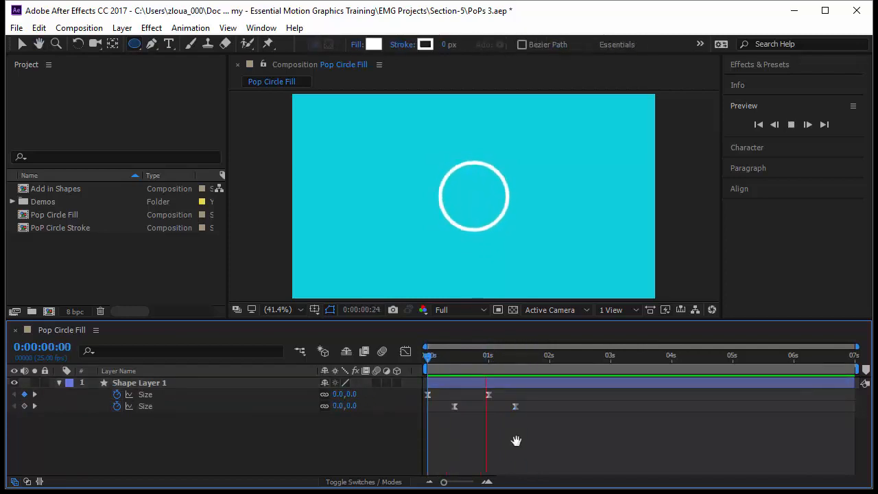
Compress all Size keyframes proportionally so that the last one falls at about 0.9 seconds.
left_click_drag(584, 422, 406, 381)
left_click_drag(516, 407, 481, 406)
key("space")
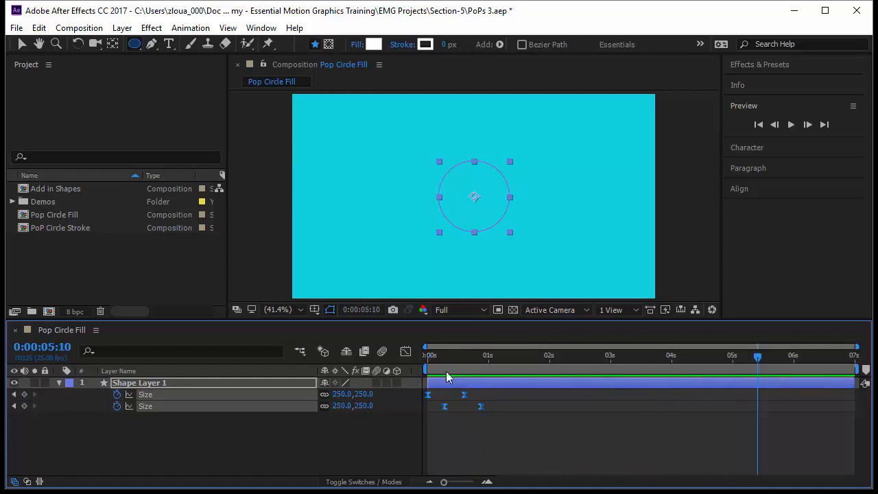
End the work area at 2 seconds and return to the start of the composition.
left_click(550, 358)
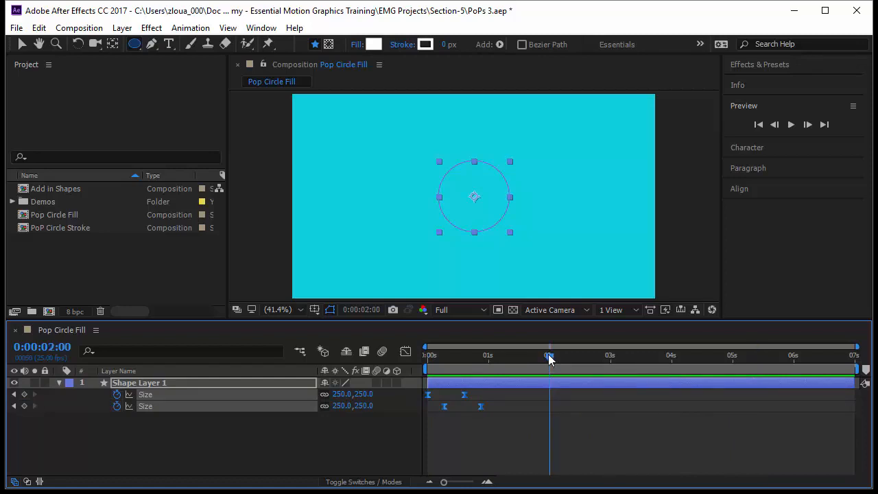
key("n")
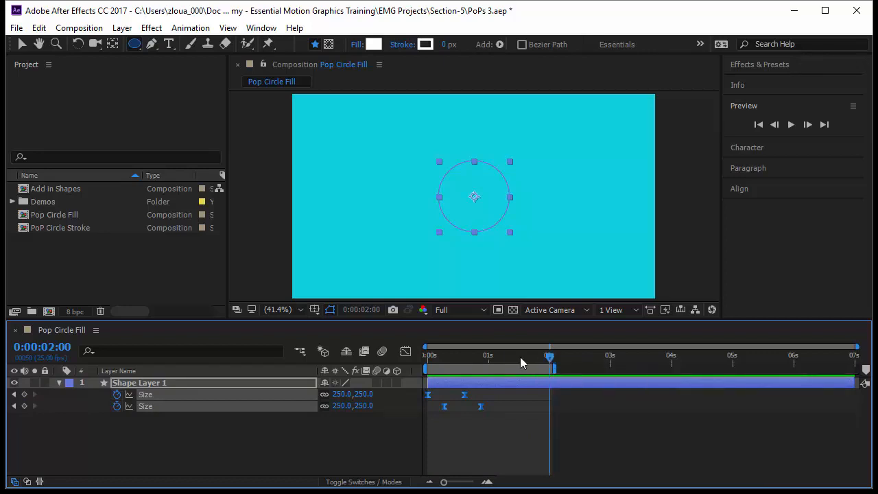
key("Home")
Preview the animation and shift Ellipse 2's Size keyframes to about 0.2 and 0.8 seconds.
left_click(482, 439)
key("space")
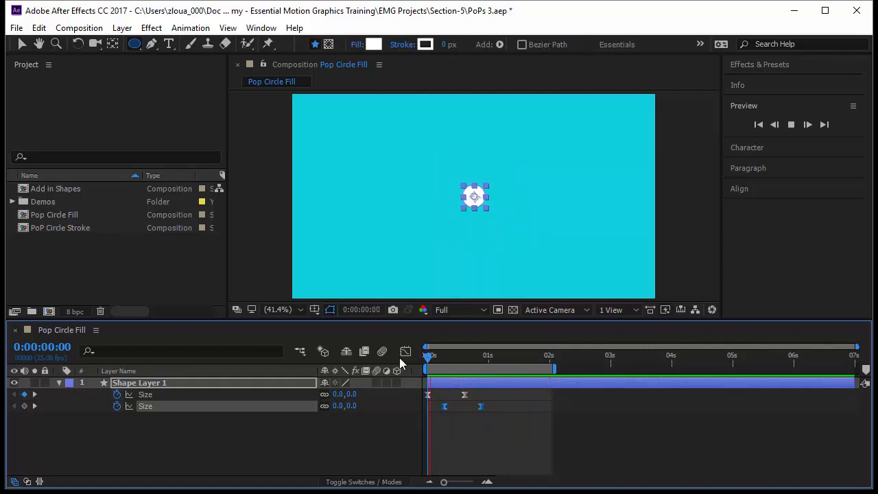
left_click_drag(478, 404, 473, 404)
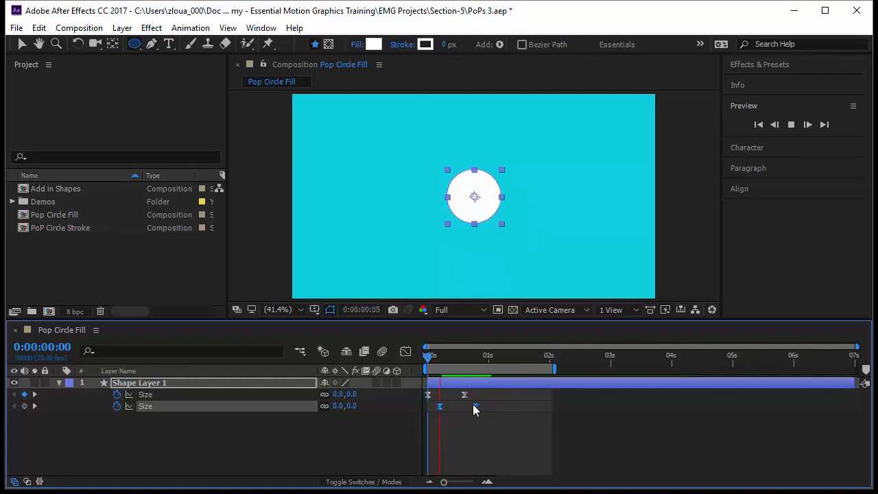
Find the Drop Shadow effect by searching for "Shadow" and apply it to Shape Layer 1.
left_click(767, 65)
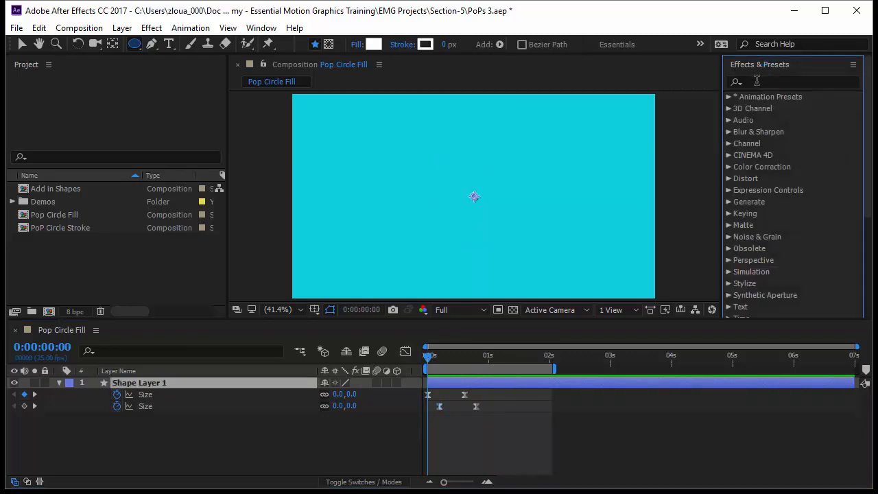
left_click(757, 81)
type("Shadow")
left_click(786, 226)
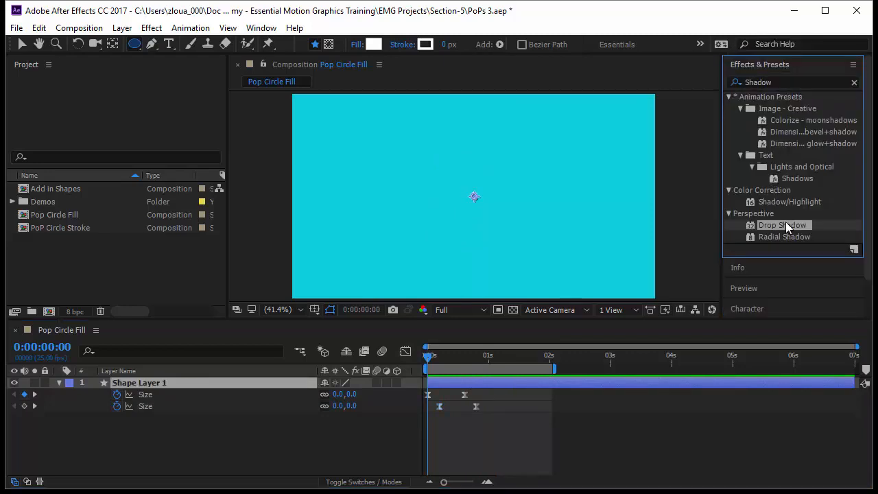
left_click_drag(787, 227, 203, 382)
key("v")
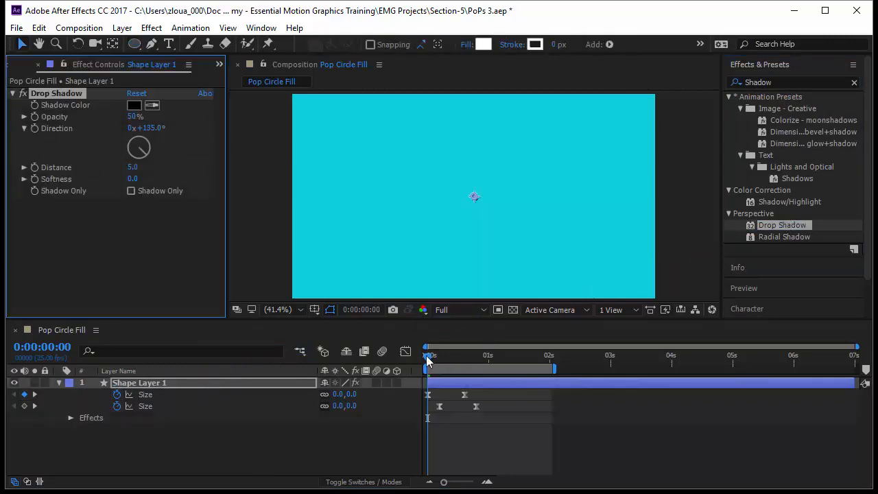
Set the Drop Shadow's distance to 71 and opacity to 30%, and preview the animation from the start.
left_click_drag(428, 360, 443, 361)
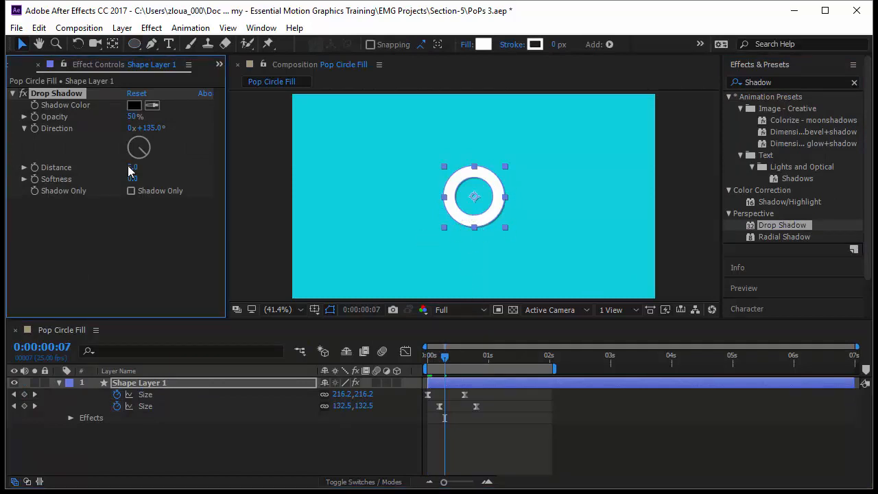
left_click_drag(131, 167, 180, 172)
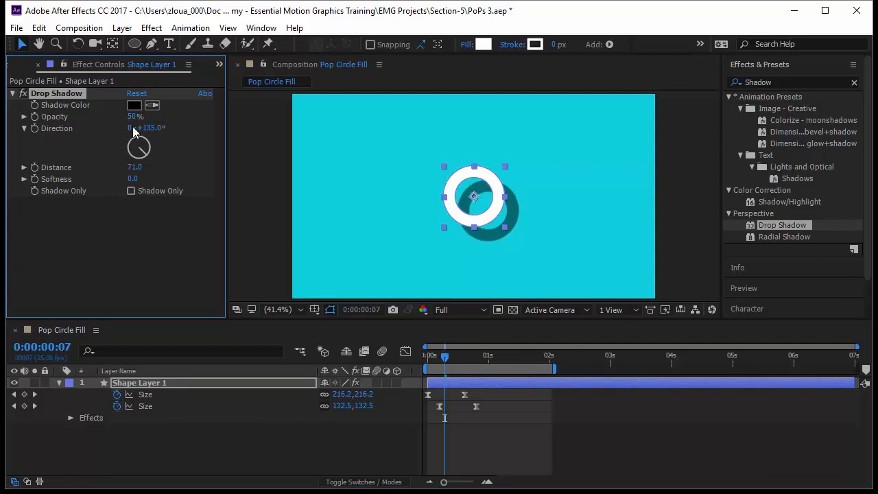
left_click_drag(130, 116, 116, 117)
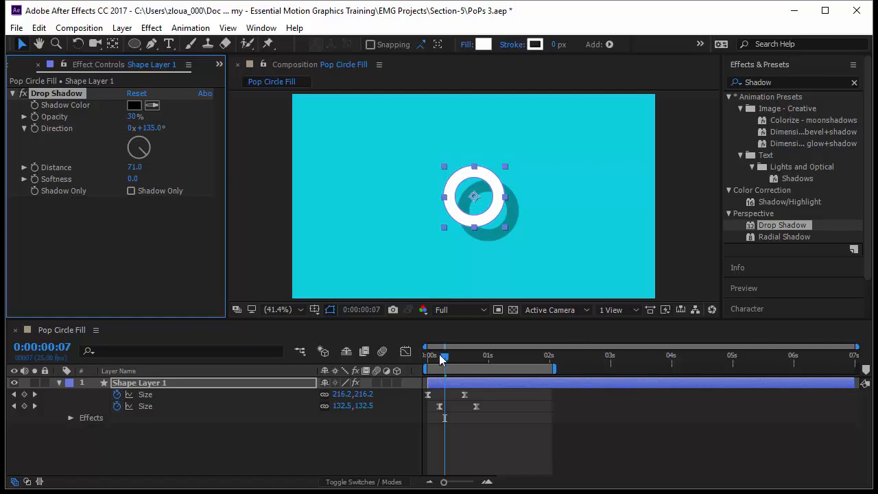
left_click_drag(439, 354, 427, 355)
left_click(459, 443)
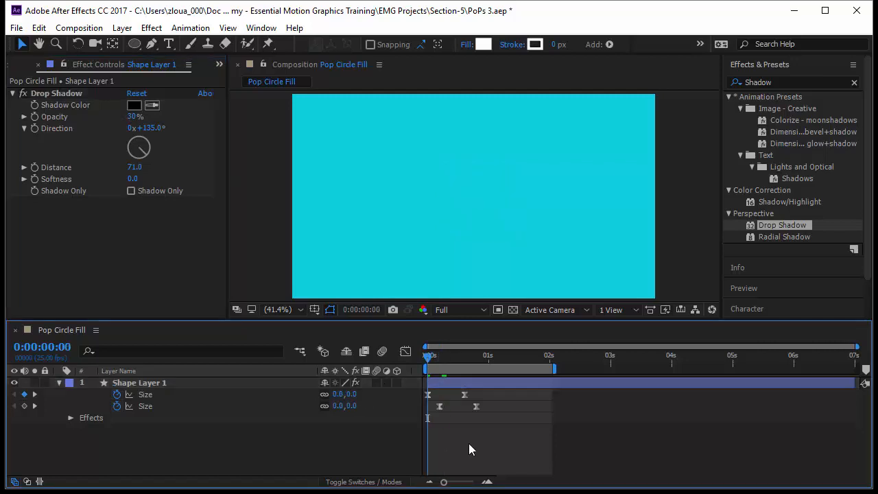
key("space")
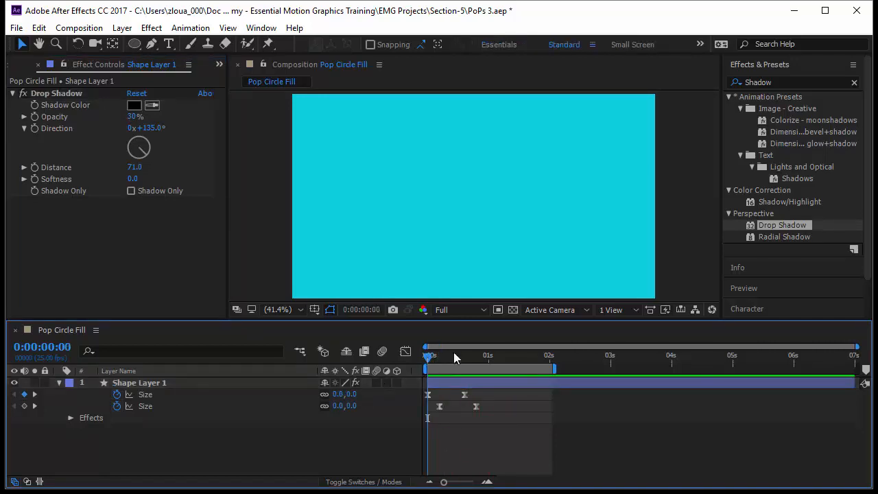
Set the Drop Shadow's colour to bright yellow and, at frame 7, its opacity to 100%.
left_click(131, 104)
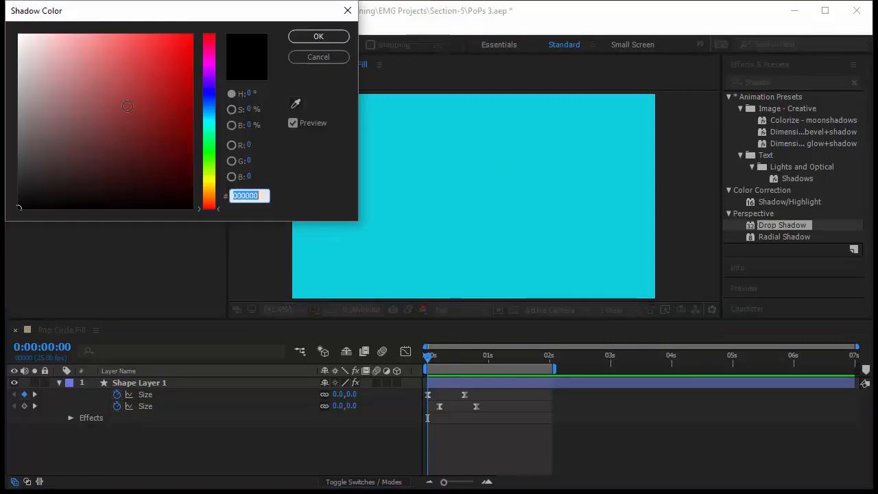
left_click_drag(188, 24, 230, 94)
left_click(251, 253)
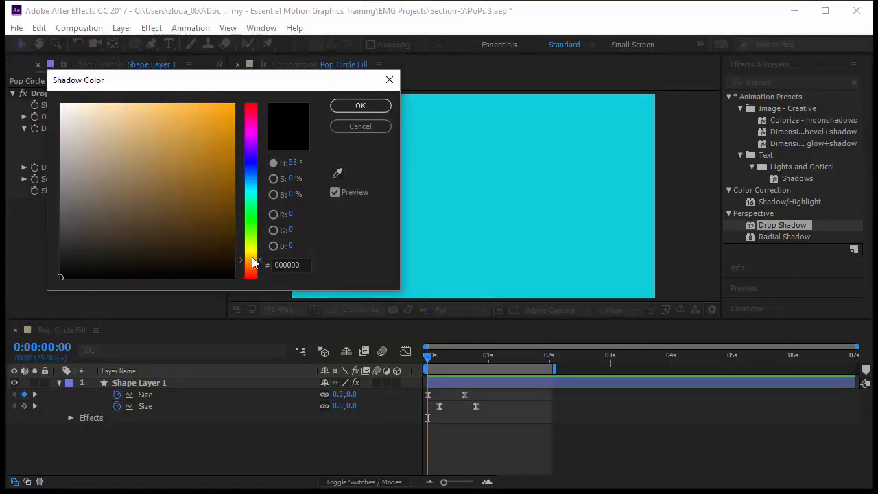
left_click(172, 100)
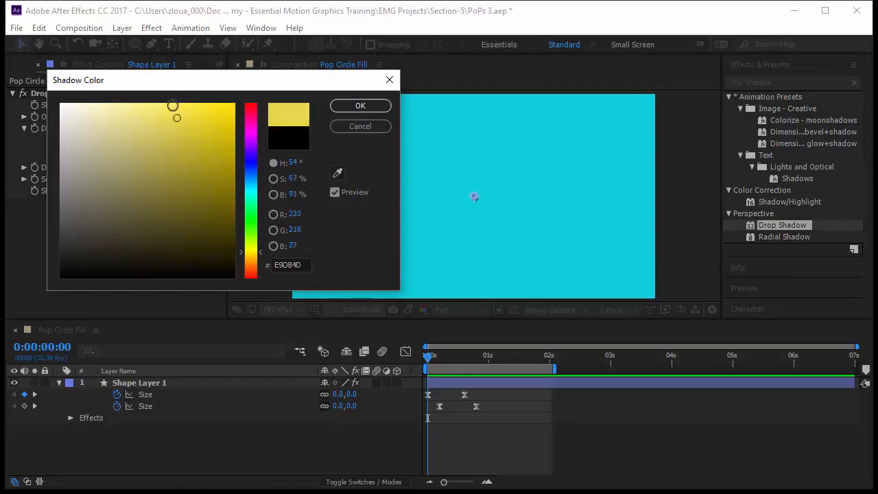
left_click(341, 105)
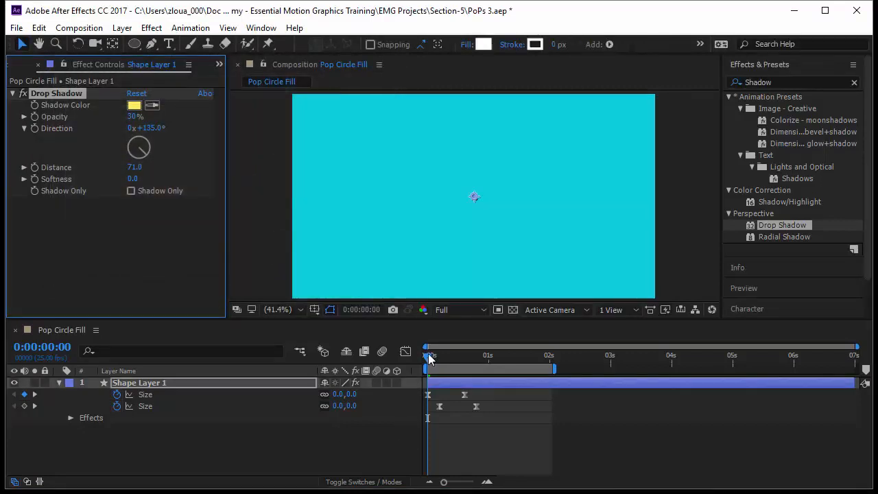
left_click_drag(430, 358, 445, 384)
left_click_drag(131, 119, 246, 121)
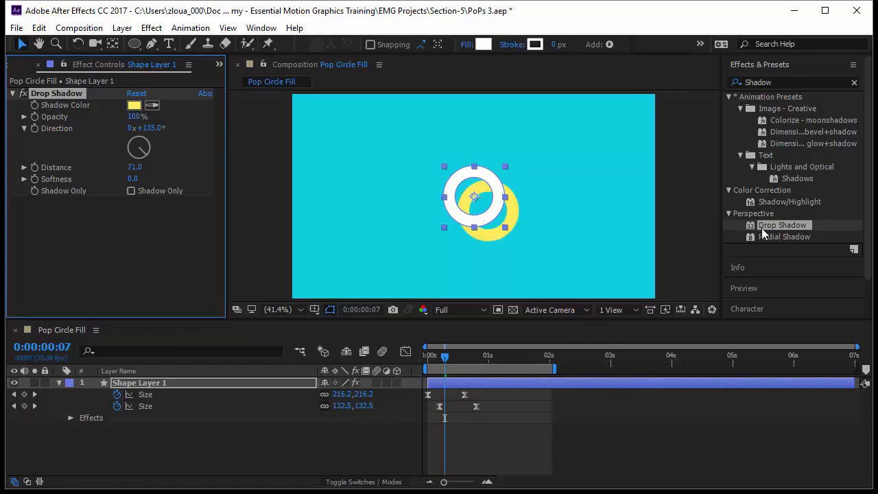
Add a second Drop Shadow to Shape Layer 1 with opacity 37%, distance 72 and direction 223°, and preview it.
left_click_drag(762, 228, 60, 96)
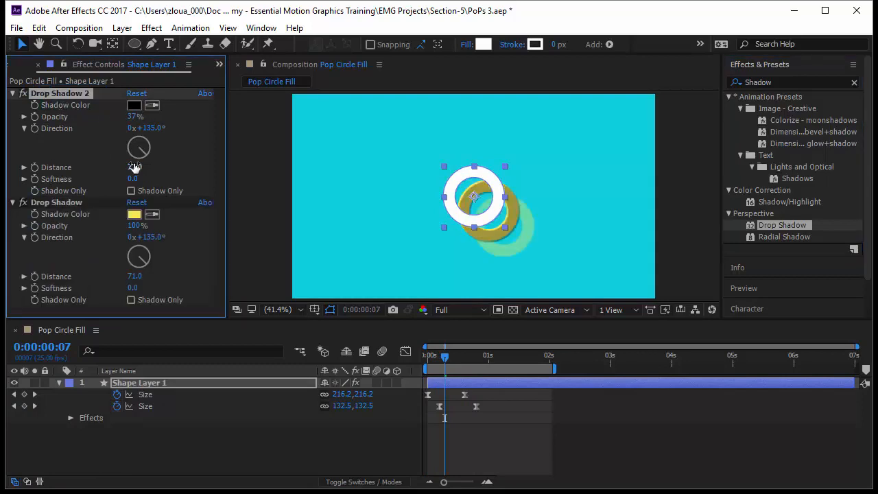
left_click_drag(134, 167, 184, 163)
left_click_drag(146, 127, 204, 121)
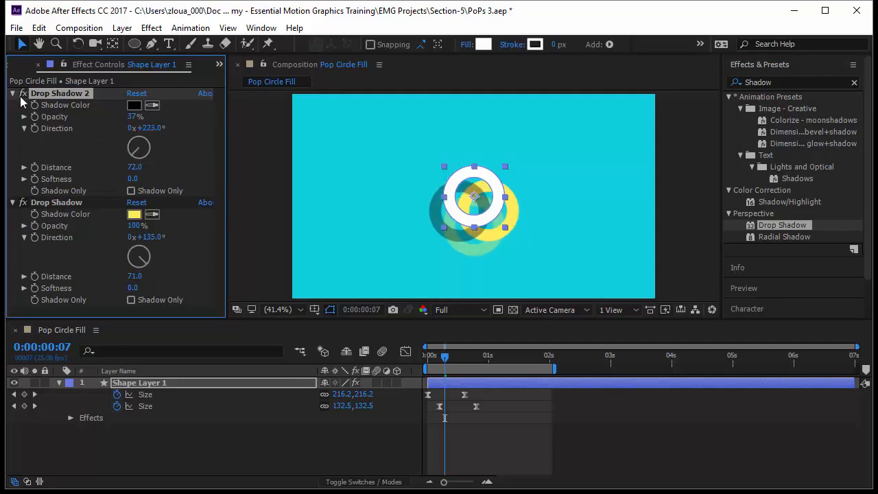
key("space")
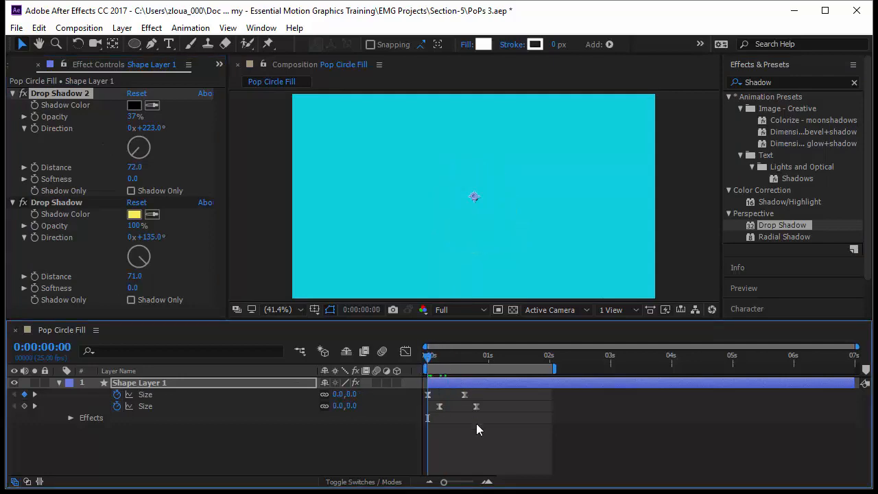
Reorder the effects so that Drop Shadow 2 sits below the yellow Drop Shadow, and preview the animation from the start.
left_click(12, 93)
left_click_drag(61, 94, 98, 237)
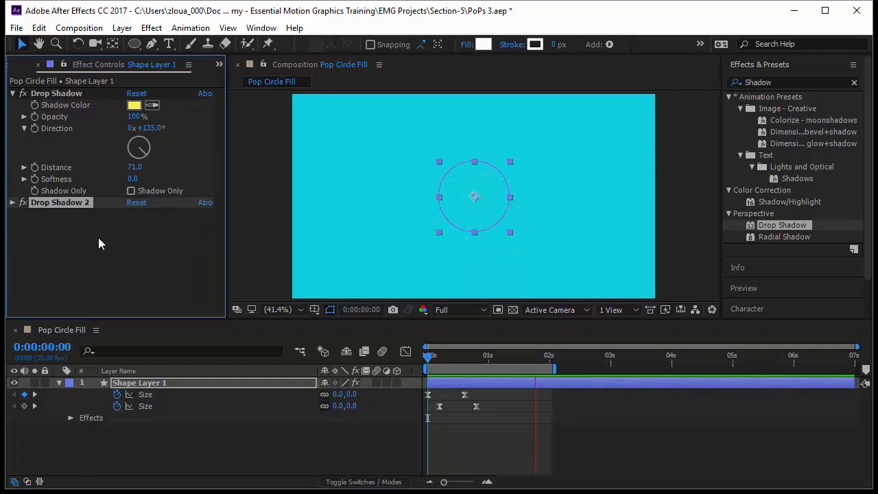
left_click(460, 358)
left_click_drag(460, 360, 475, 365)
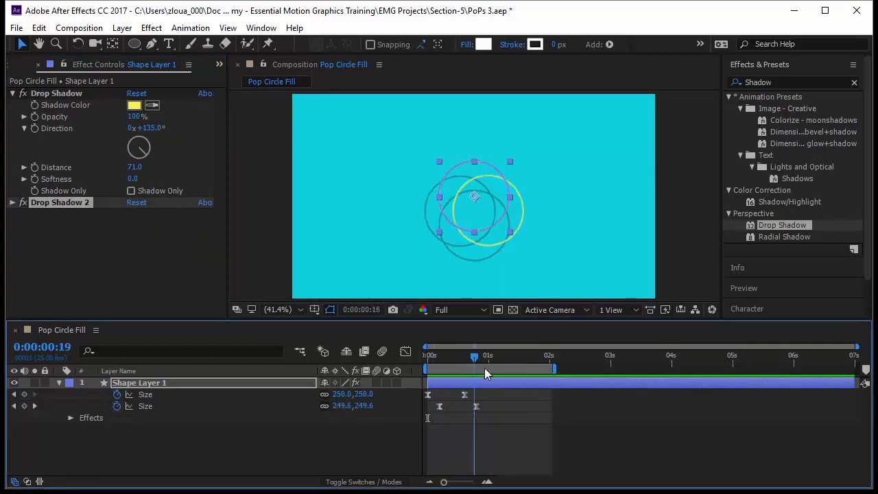
key("Home")
key("space")
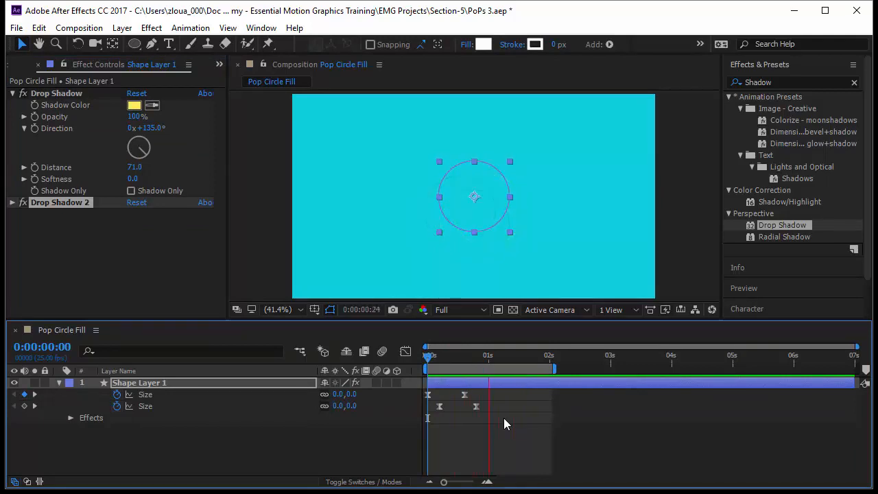
left_click(496, 443)
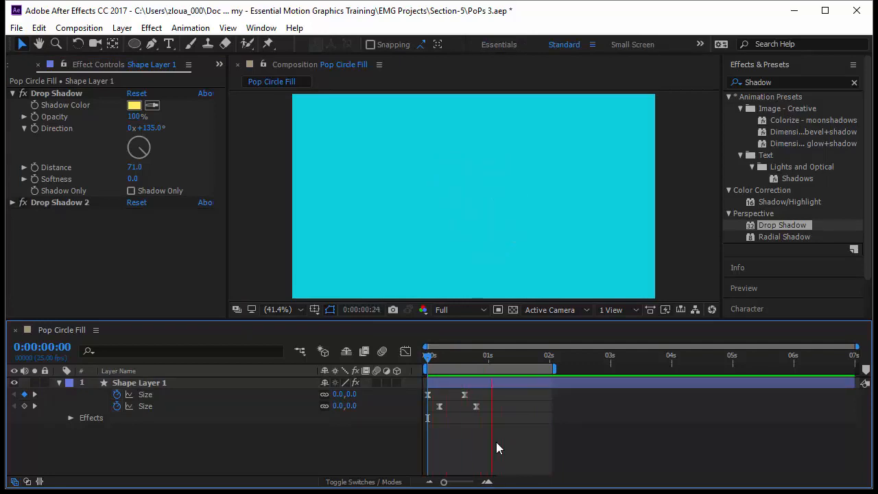
Collapse Shape Layer 1's contents and rename the layer as Circle 1.
left_click(60, 382)
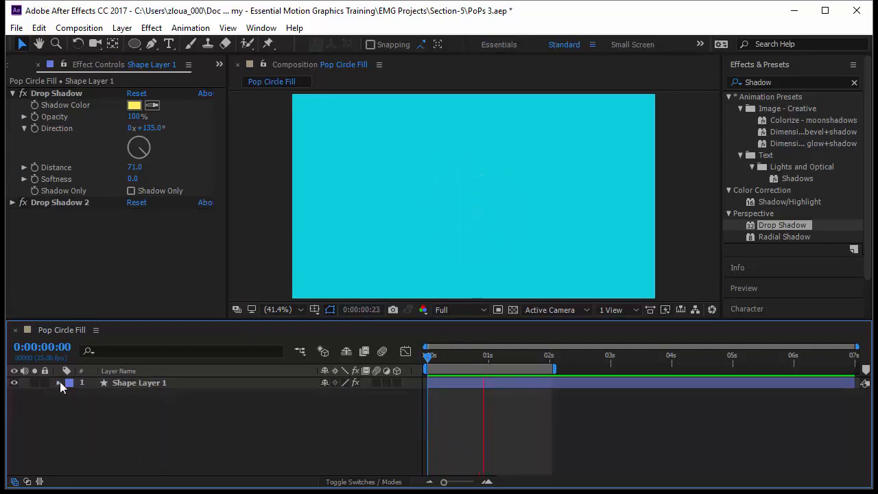
left_click(59, 382)
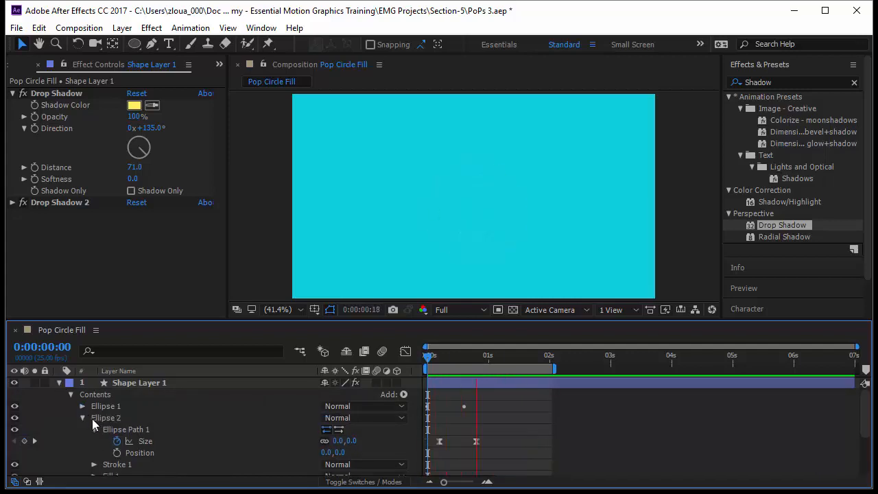
left_click(83, 418)
left_click(59, 383)
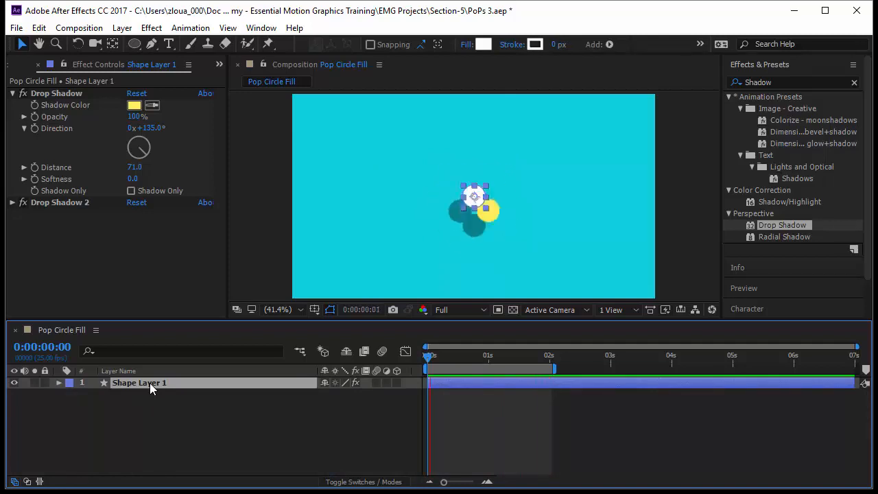
key("Return")
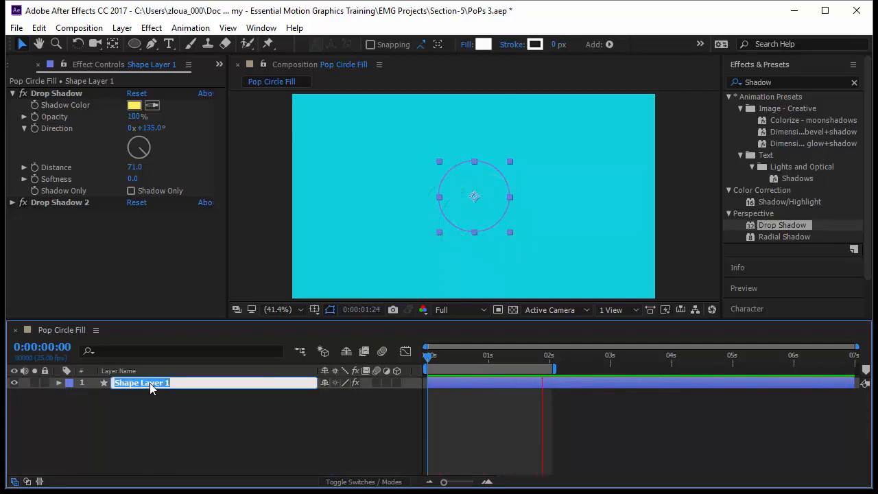
type("Circle 1")
key("Return")
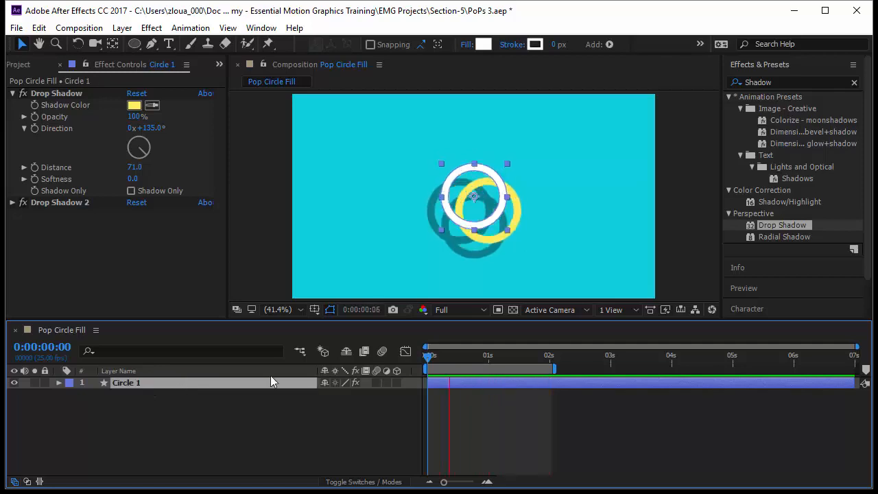
Duplicate Circle 1 at frame 11 and place the copy to the left of the original circle.
mouse_move(438, 356)
left_mouse_down()
mouse_move(464, 363)
mouse_move(450, 362)
left_mouse_up()
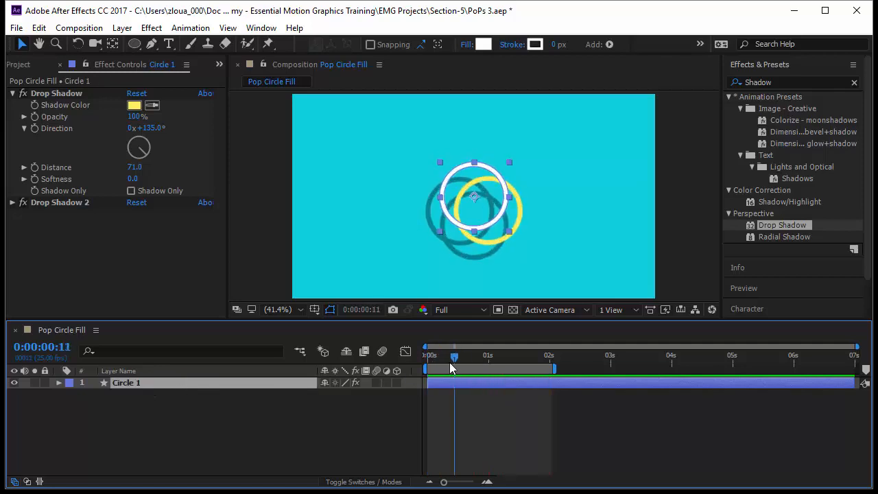
key("ctrl+d")
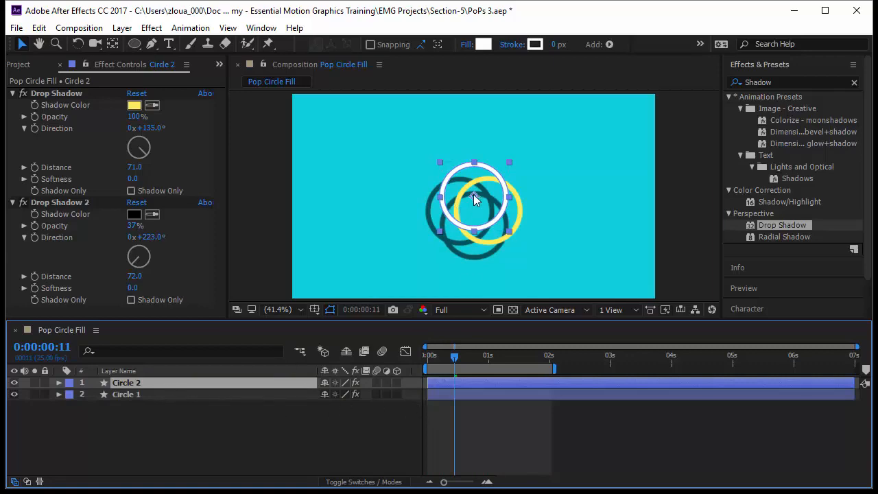
left_click_drag(474, 194, 373, 202)
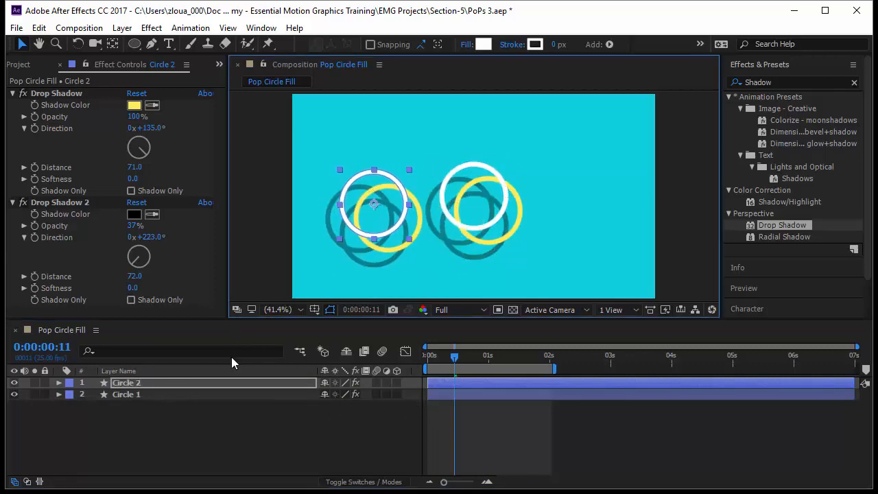
Try scaling the Circle 2 layer to 165% and preview the animation from the start.
key("s")
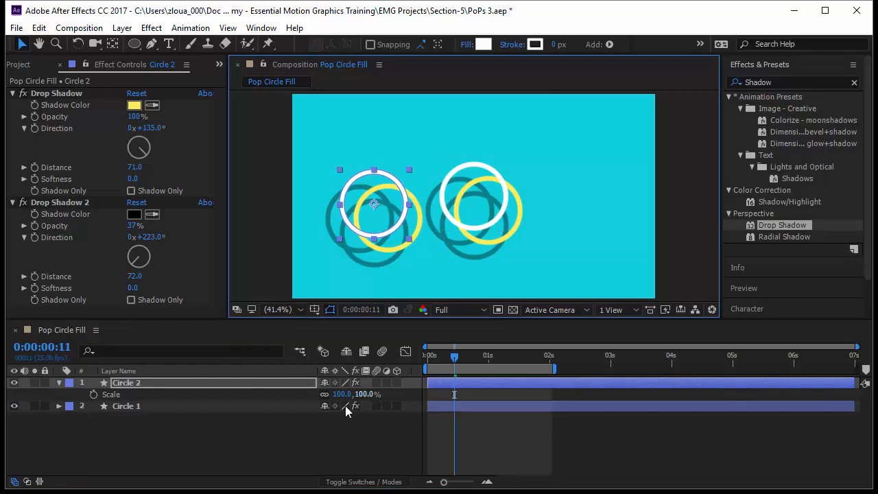
left_click_drag(364, 394, 461, 441)
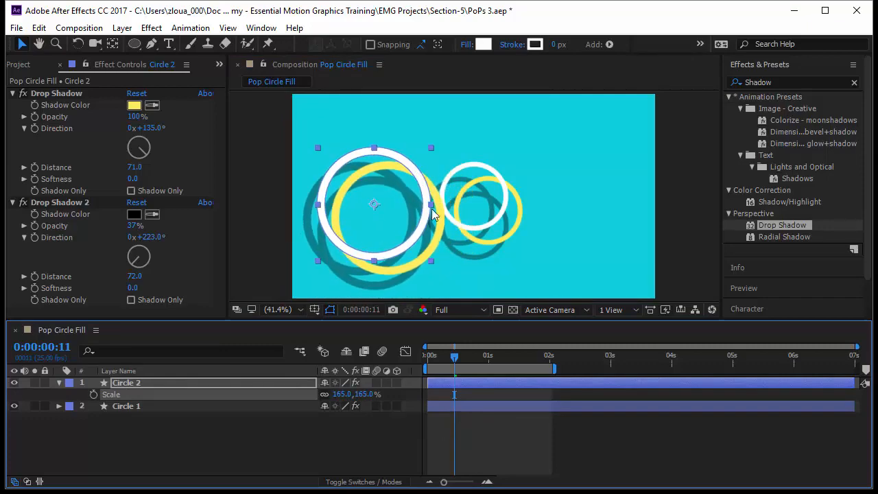
left_click(461, 434)
key("Home")
key("space")
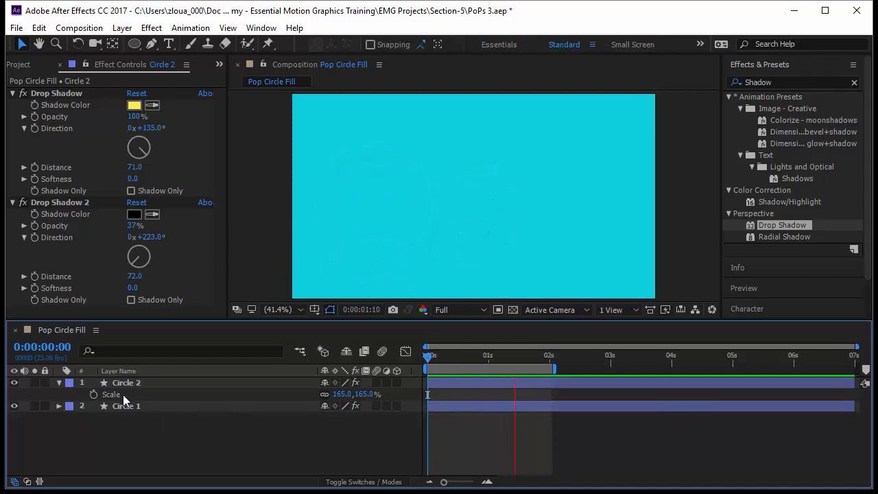
Restore the Circle 2 layer's scale to 100%.
left_click(343, 395)
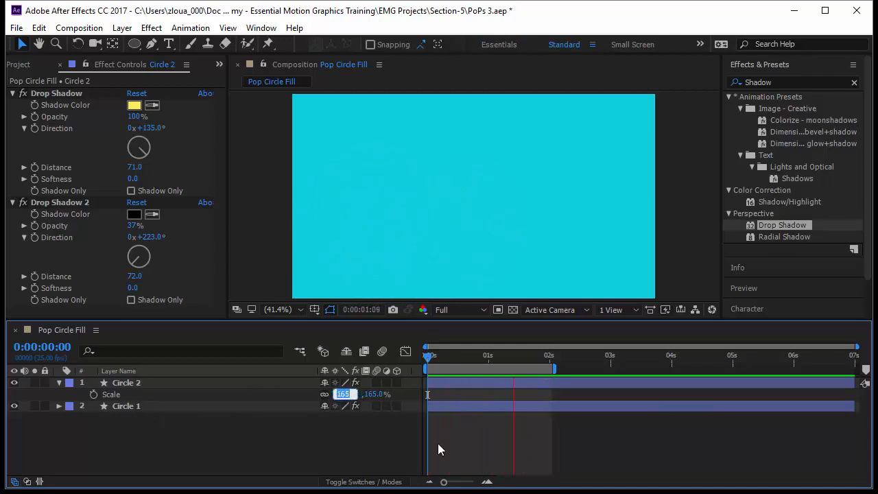
type("100")
key("Return")
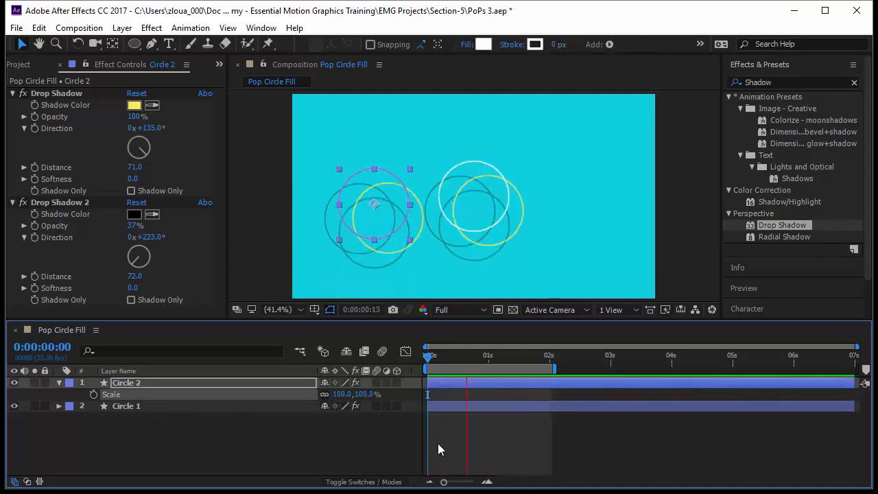
Set the Size of Circle 2's Ellipse 1 to 350 at its second keyframe, at frame 15.
left_click(59, 383)
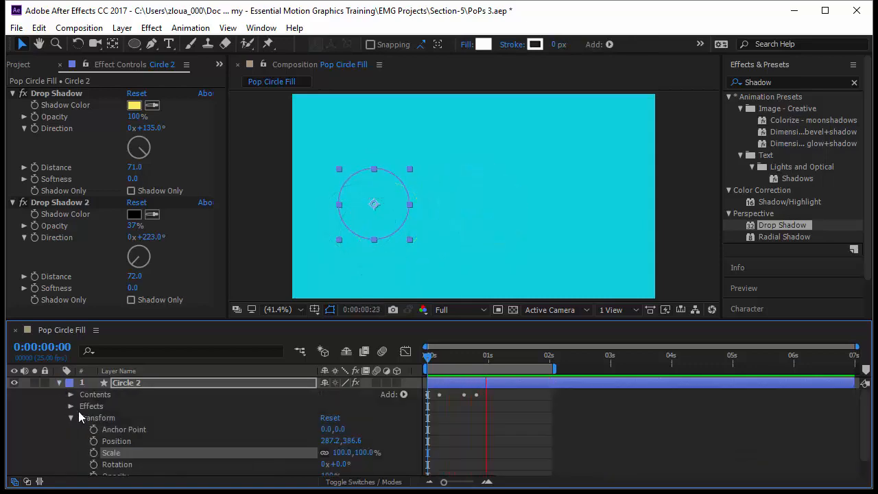
left_click(71, 395)
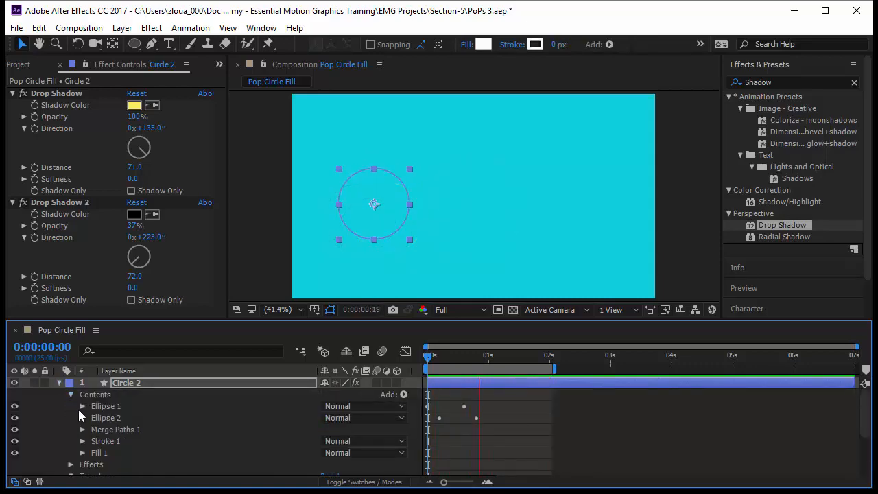
left_click(82, 406)
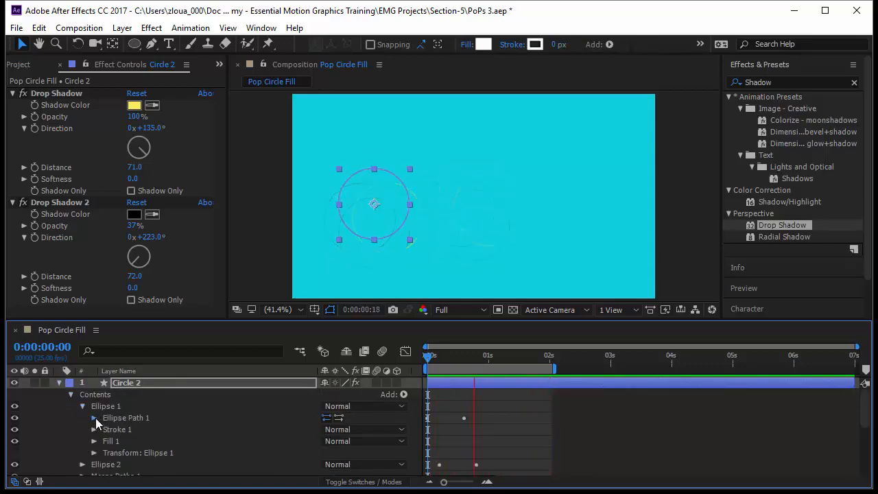
left_click(94, 418)
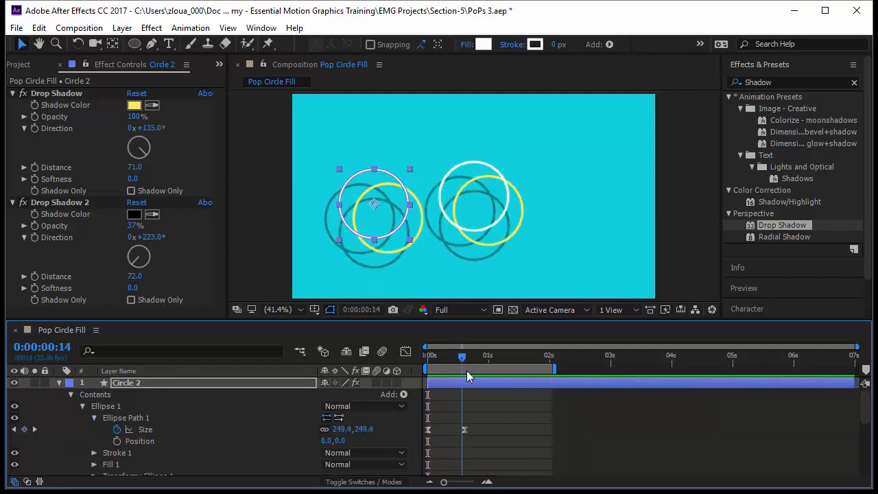
left_click(456, 363)
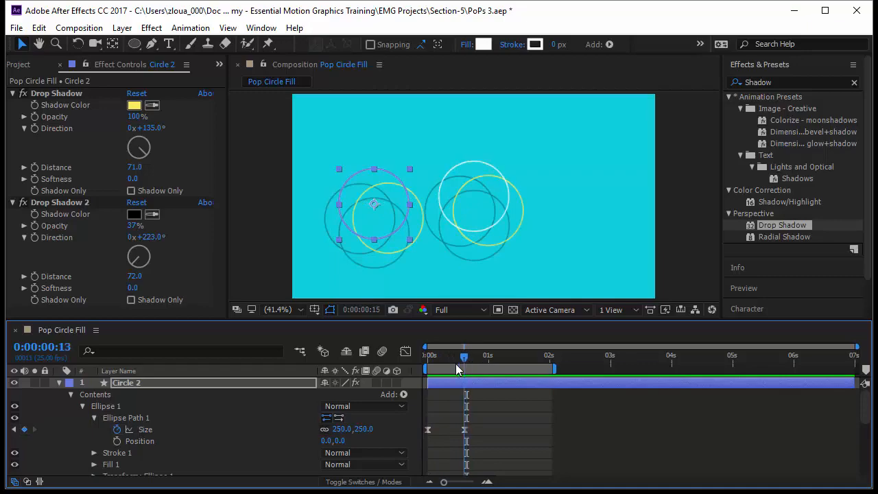
key("k")
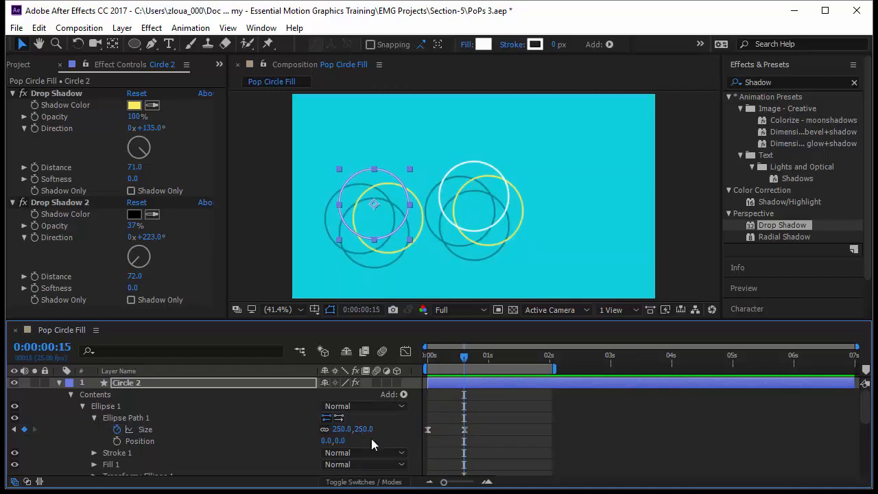
type("350")
key("Return")
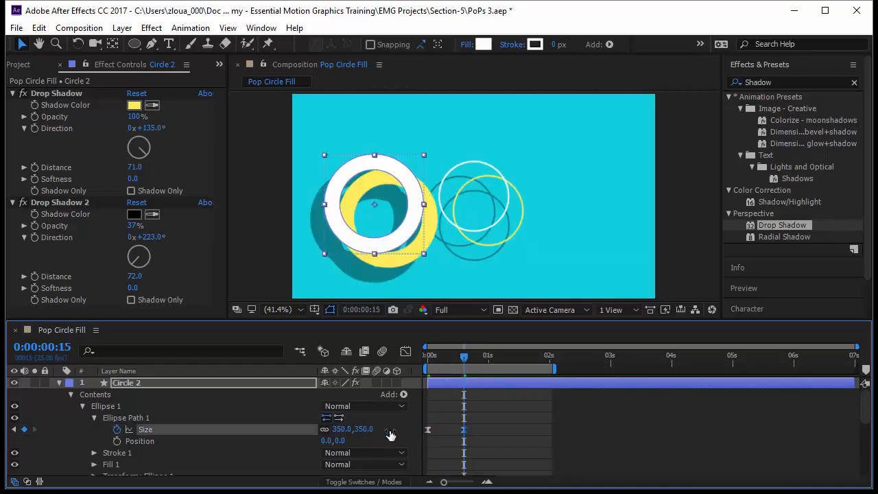
Set the Size of Circle 2's Ellipse 2 to 350 at its second keyframe, at frame 20, and preview from the start.
scroll(314, 427, "down", 2)
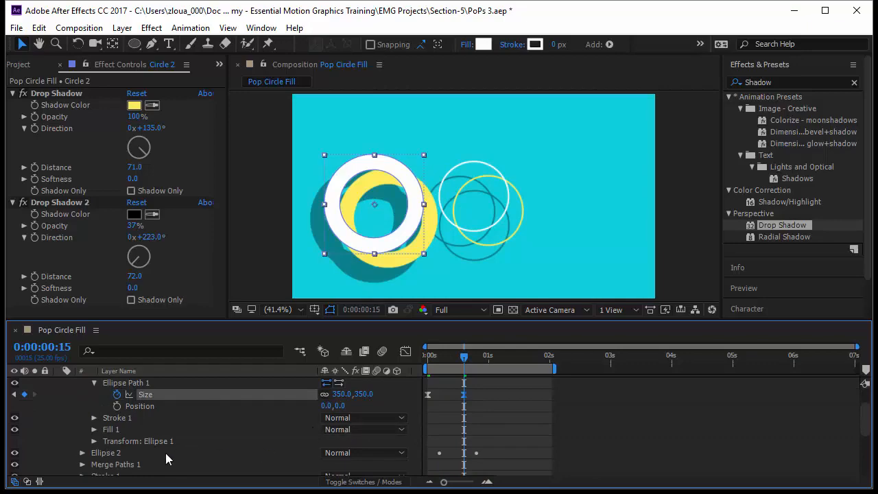
scroll(166, 453, "down", 1)
left_click(82, 417)
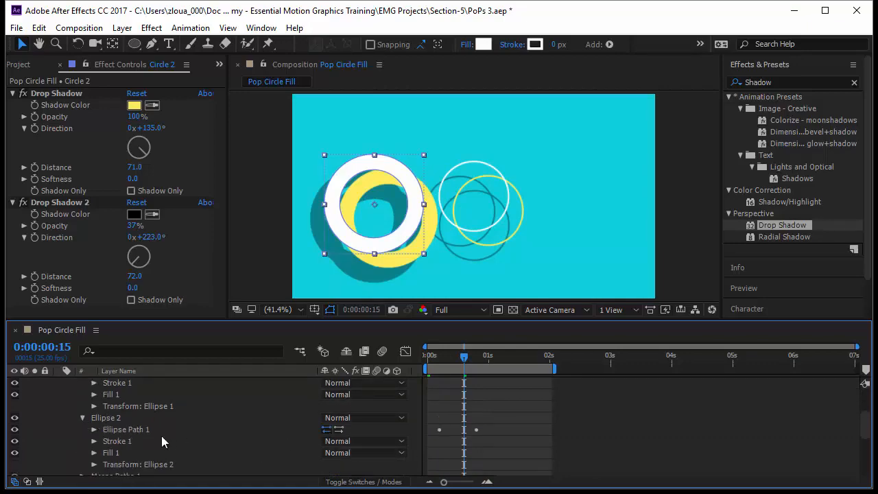
left_click(94, 430)
key("k")
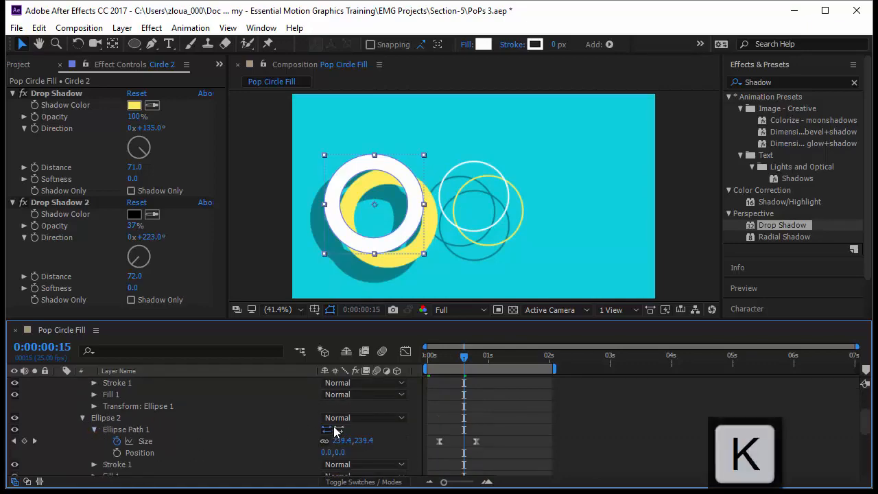
left_click(365, 440)
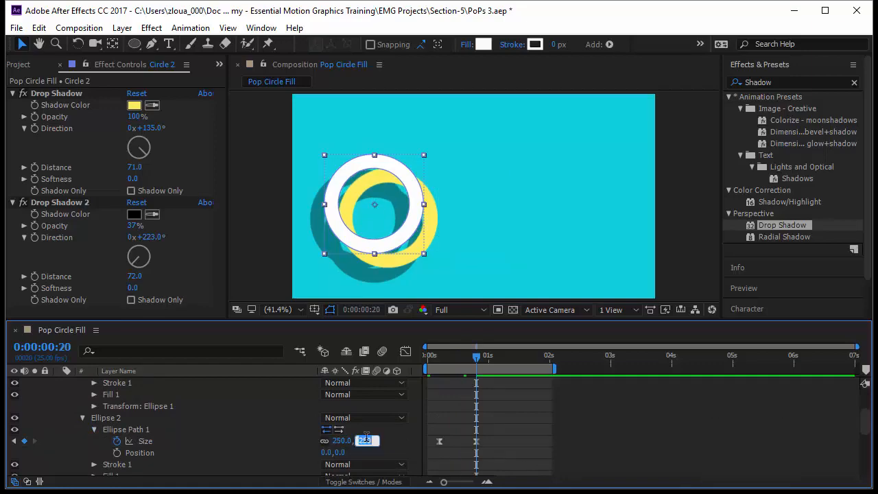
type("350")
key("Return")
key("Home")
key("space")
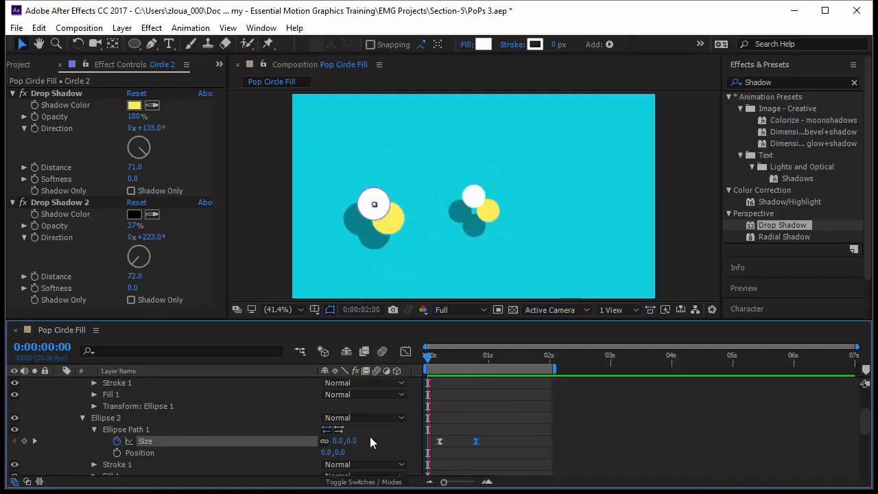
Collapse the Circle 2 layer, duplicate it and scale the copy to 140%.
scroll(207, 430, "up", 3)
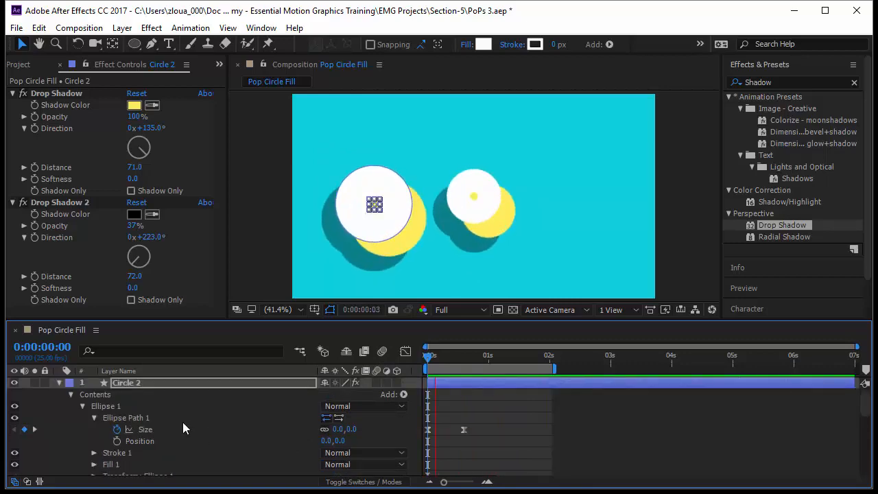
left_click(59, 383)
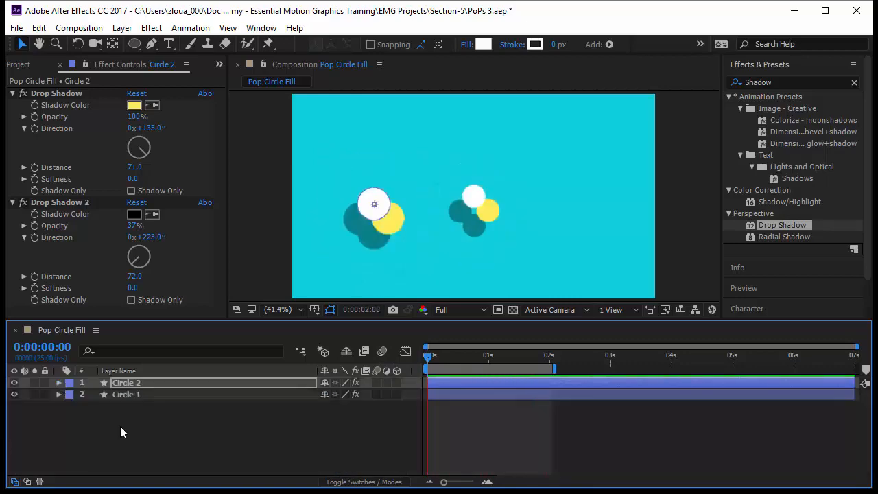
key("ctrl+d")
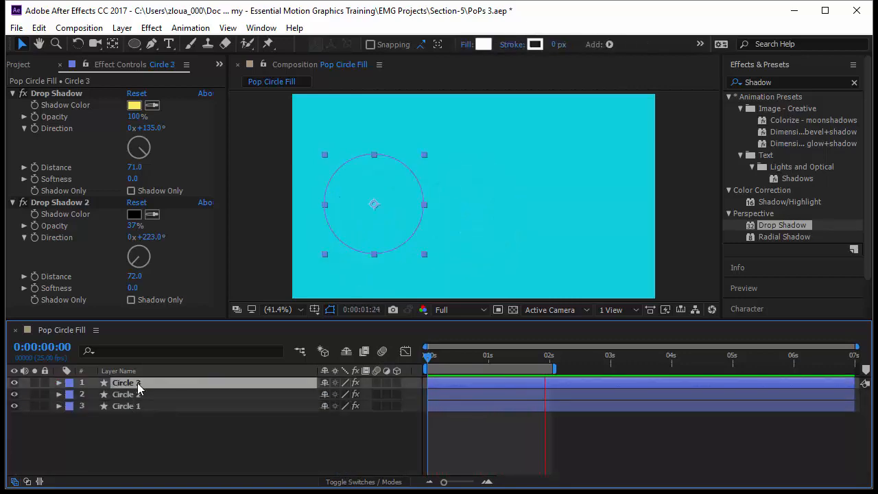
key("s")
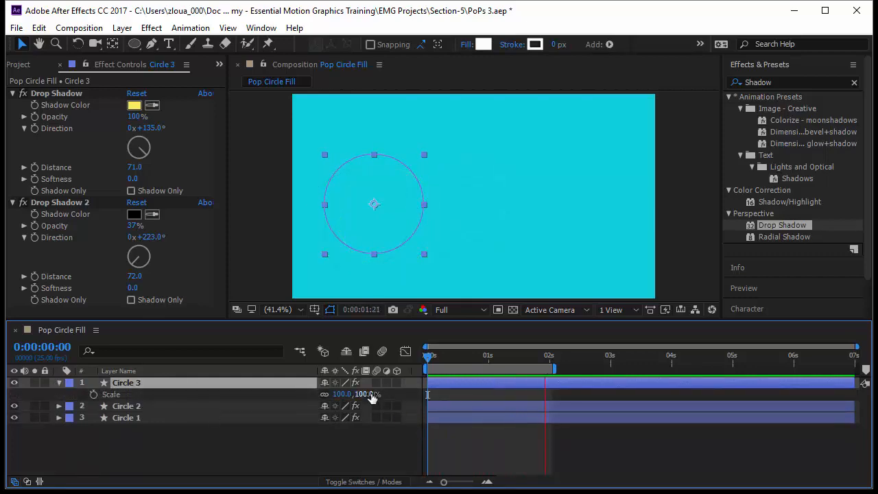
left_click_drag(357, 394, 407, 402)
At frame 14, move the Circle 3 layer to the right of the original circle and slightly higher.
left_click(373, 203)
left_click(463, 361)
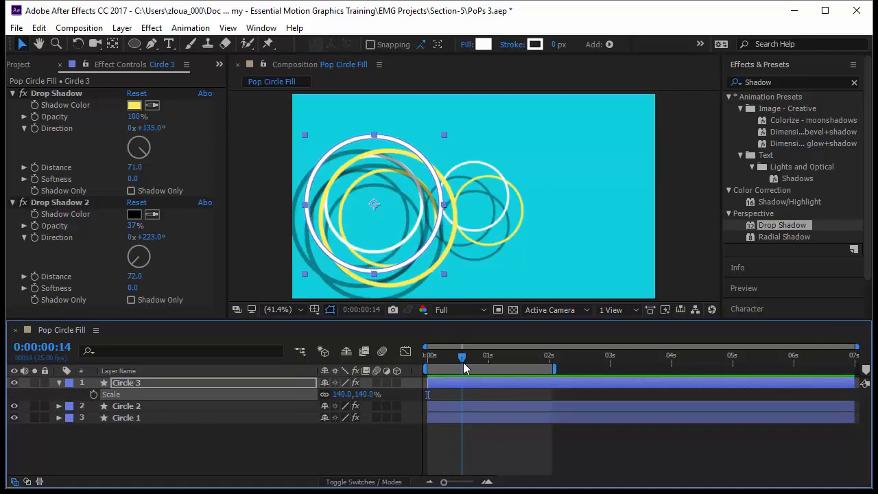
left_click_drag(377, 203, 566, 183)
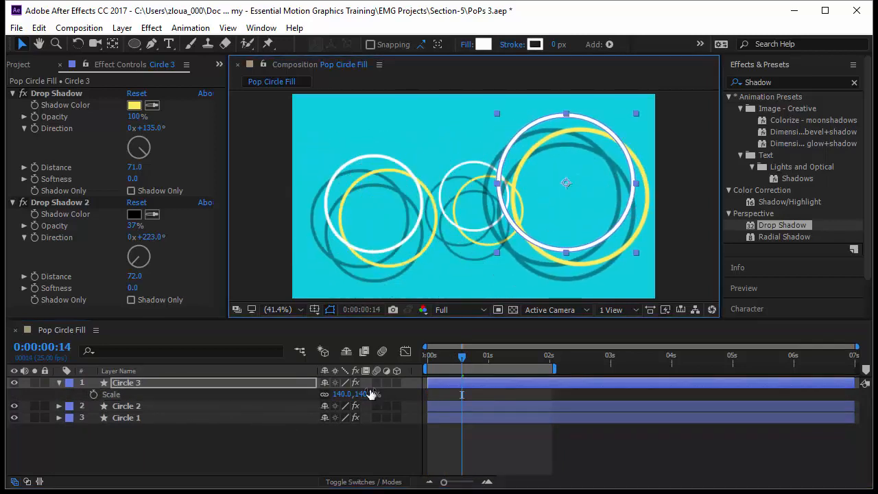
Scale the Circle 3 layer to 67%, deselect it and preview the animation from the start.
left_click_drag(370, 394, 327, 396)
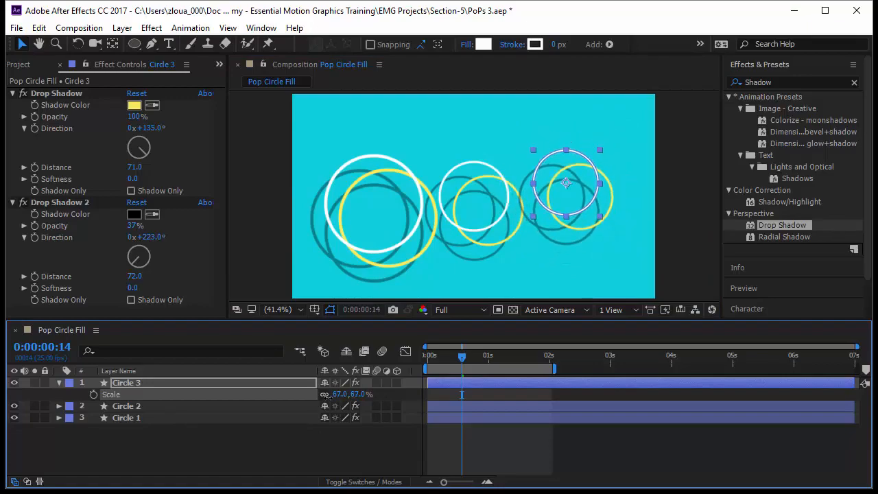
left_click(464, 439)
key("Home")
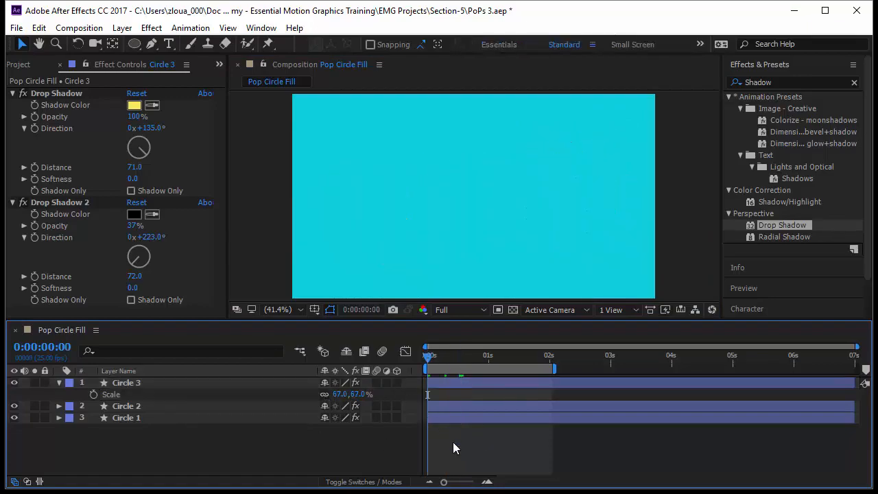
key("space")
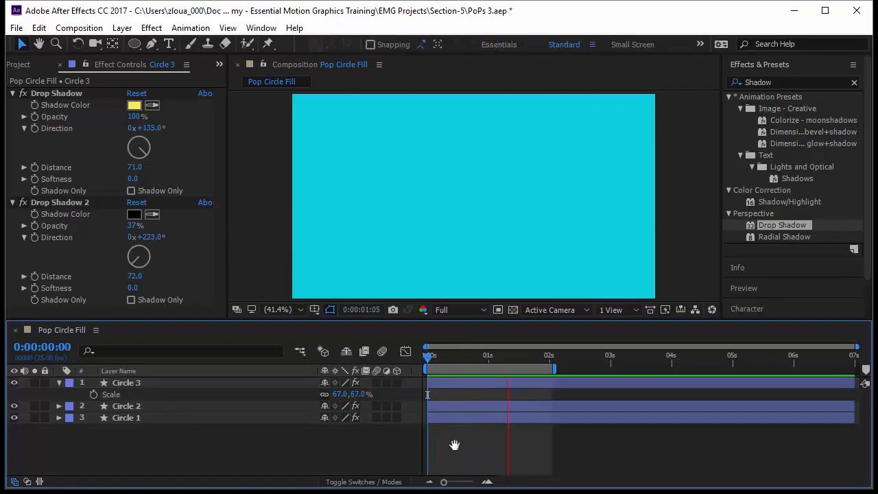